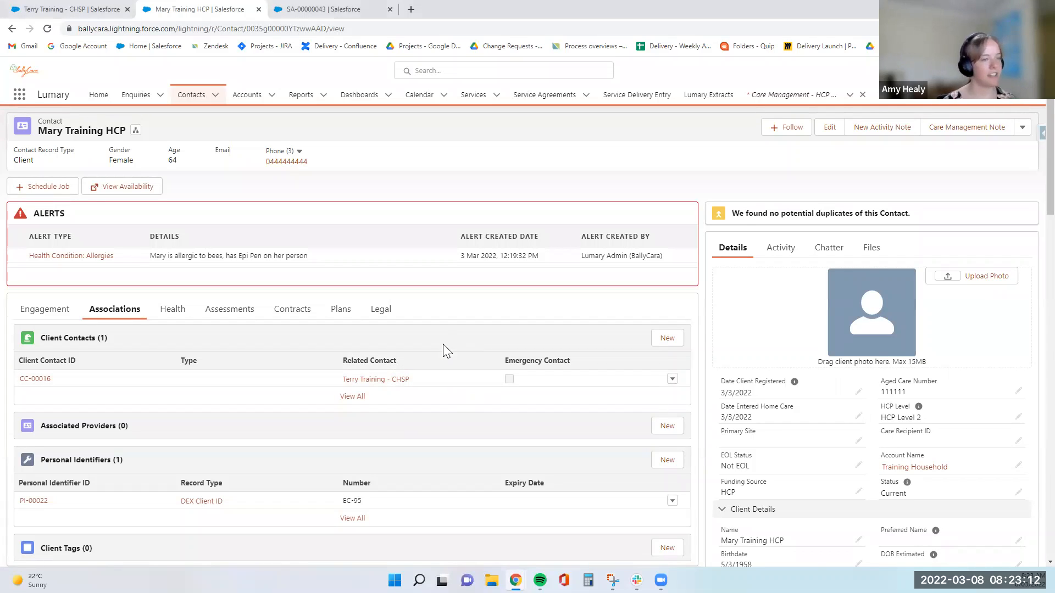
- Open the Service Delivery Entry page and duplicate it into a second browser tab
{"action": "scroll", "coordinate": [443, 344], "scroll_direction": "down", "scroll_amount": 2}
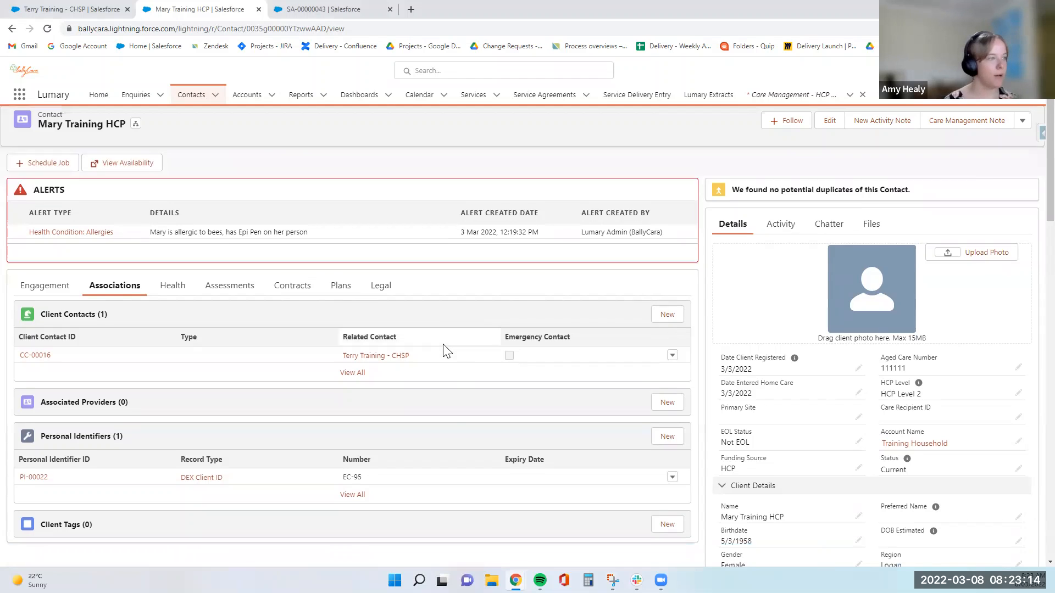
{"action": "scroll", "coordinate": [440, 346], "scroll_direction": "up", "scroll_amount": 2}
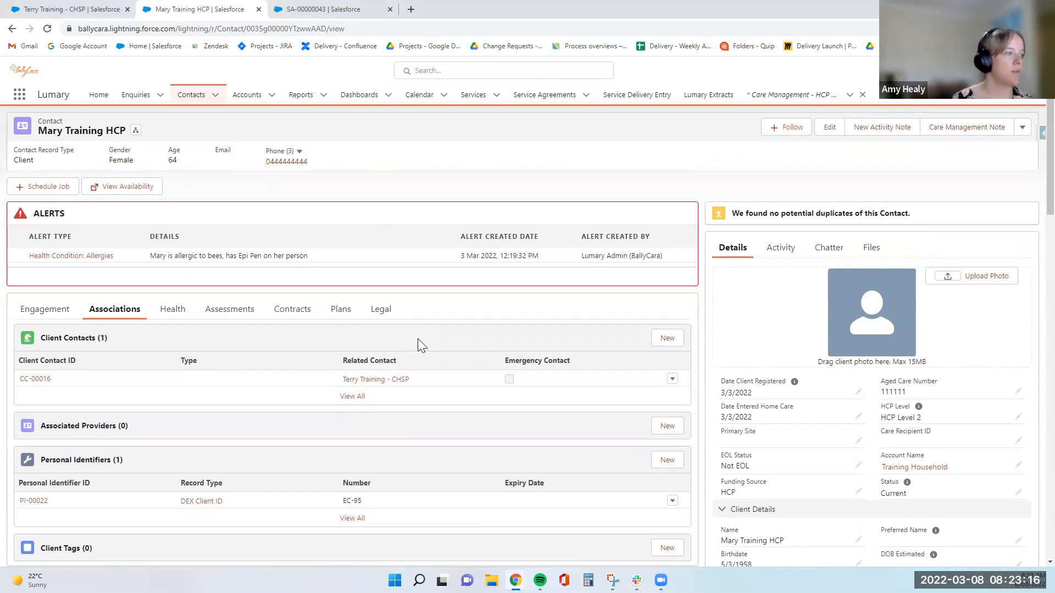
{"action": "left_click", "coordinate": [629, 98]}
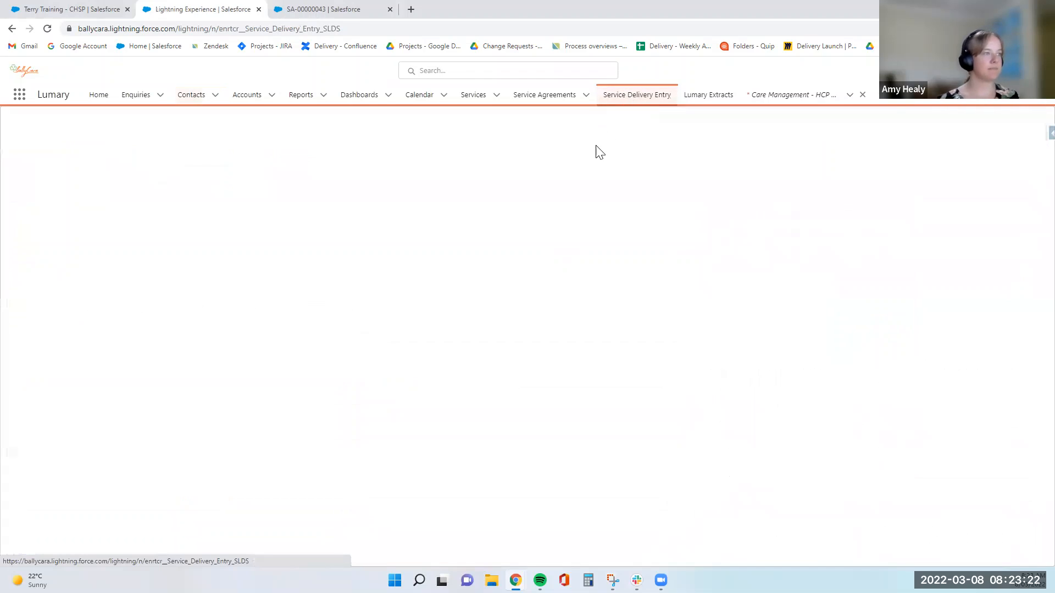
{"action": "right_click", "coordinate": [202, 7]}
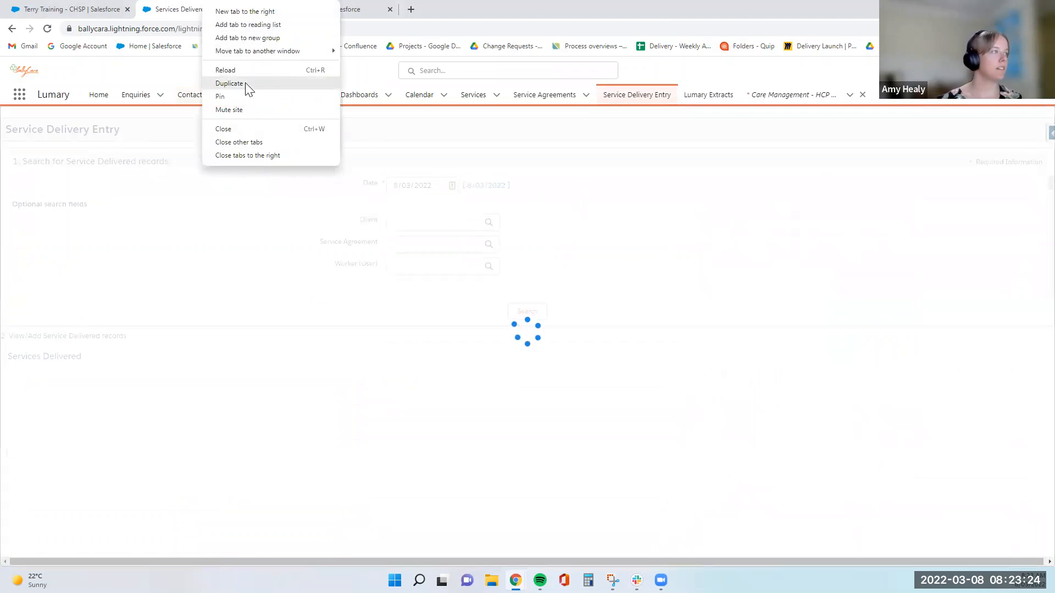
{"action": "left_click", "coordinate": [244, 84]}
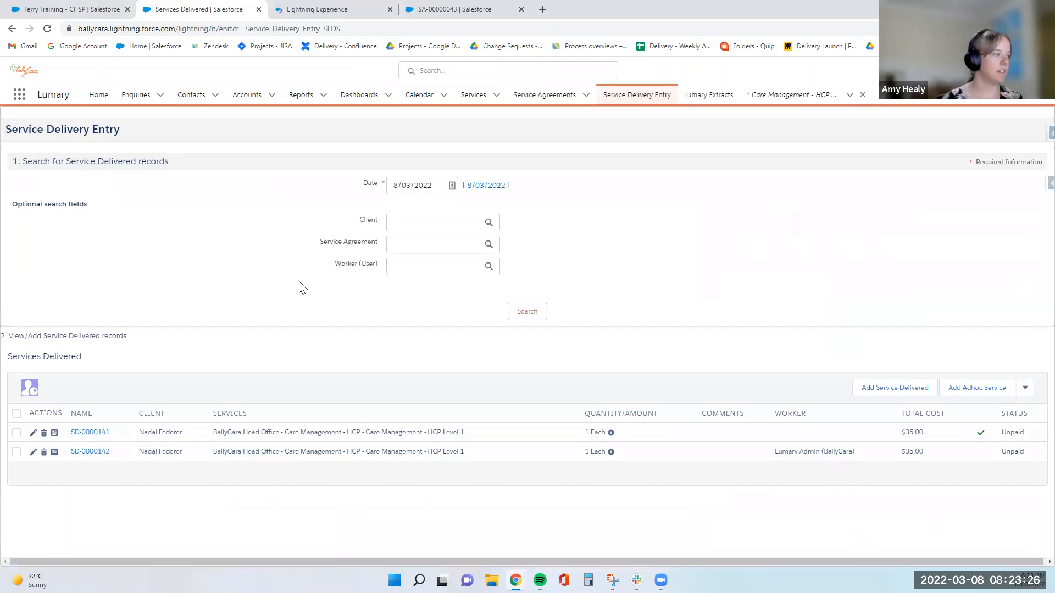
- Start a new service-delivered entry with the admin worker and the training HCP client
{"action": "left_click", "coordinate": [896, 387]}
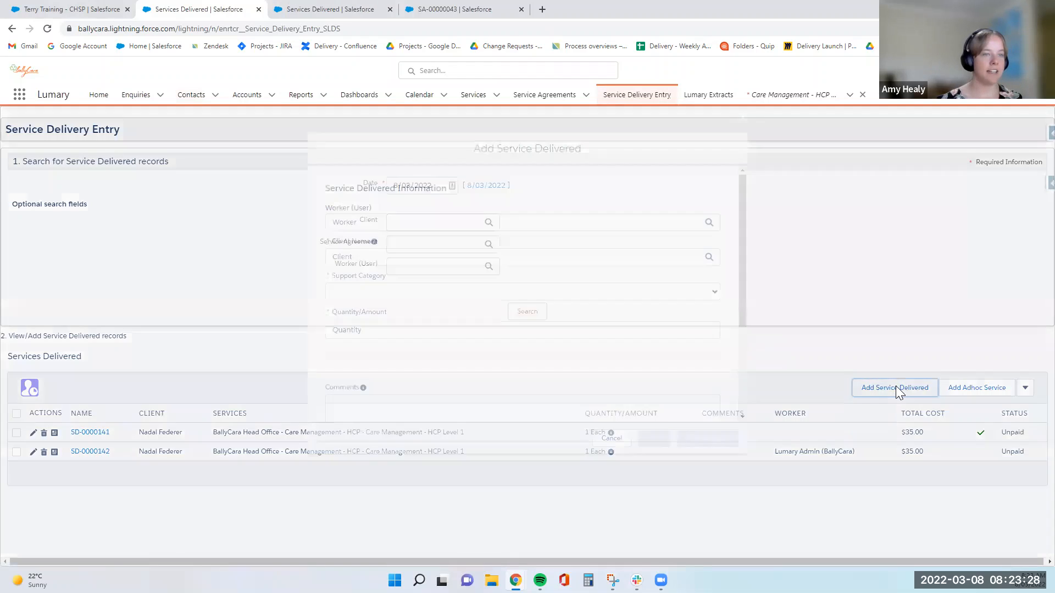
{"action": "type", "text": "L"}
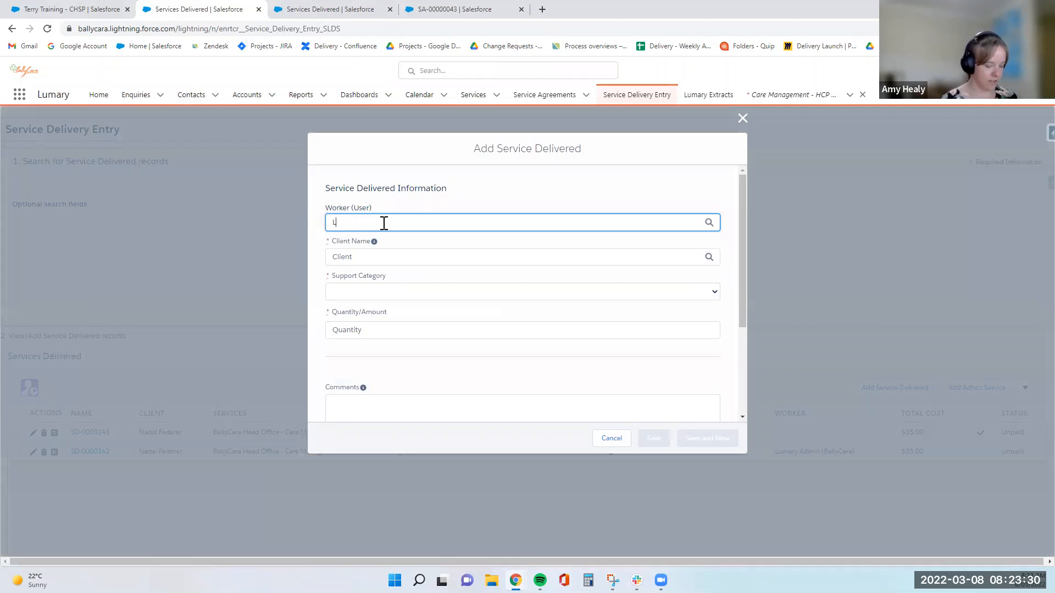
{"action": "type", "text": "umary"}
{"action": "left_click", "coordinate": [380, 275]}
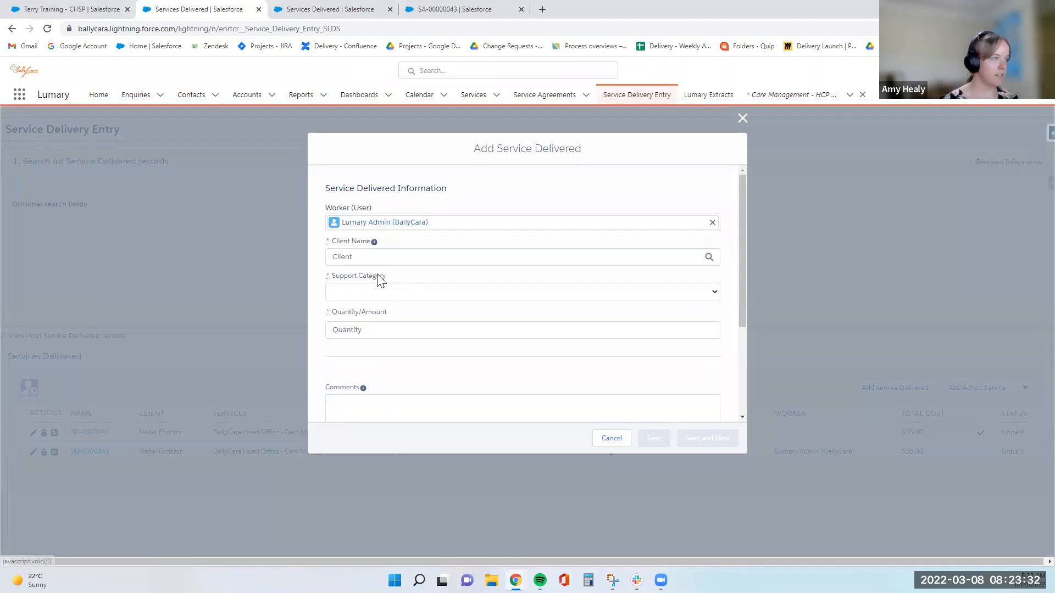
{"action": "left_click", "coordinate": [369, 257]}
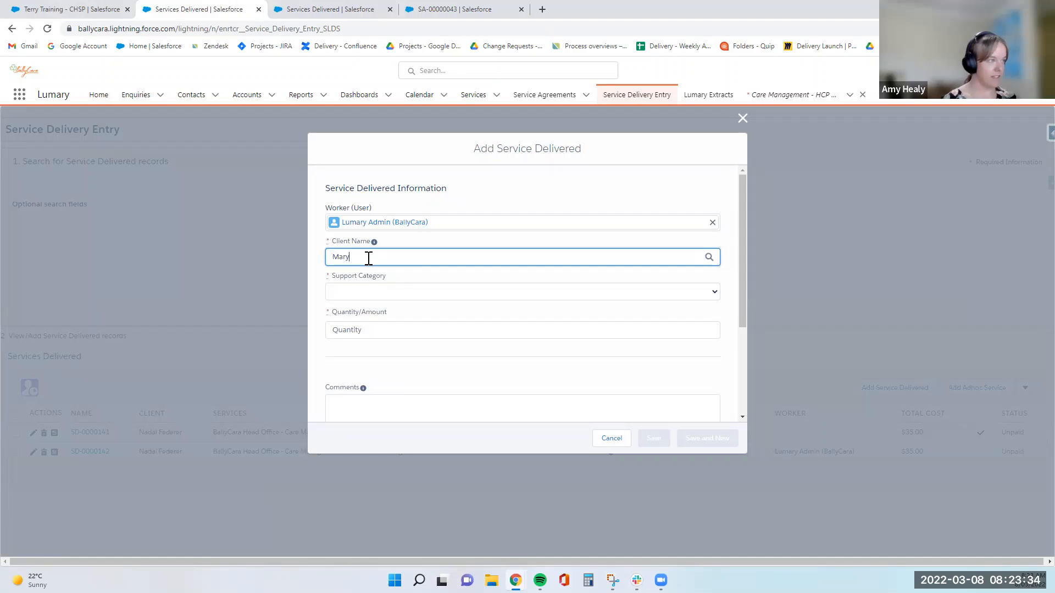
{"action": "type", "text": "Mary"}
{"action": "left_click", "coordinate": [367, 274]}
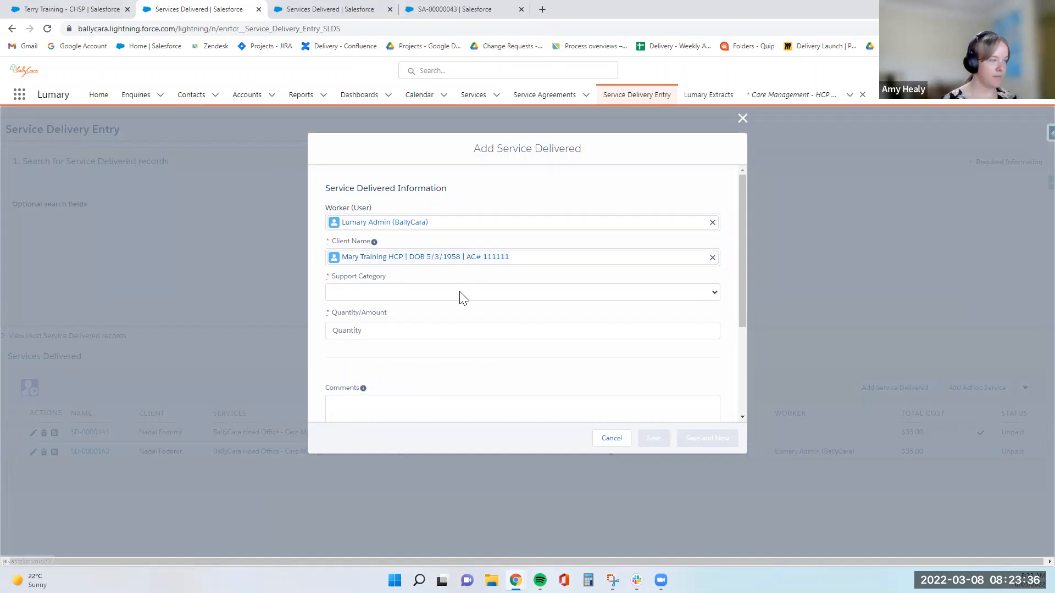
{"action": "left_click", "coordinate": [459, 292]}
{"action": "left_click", "coordinate": [459, 279]}
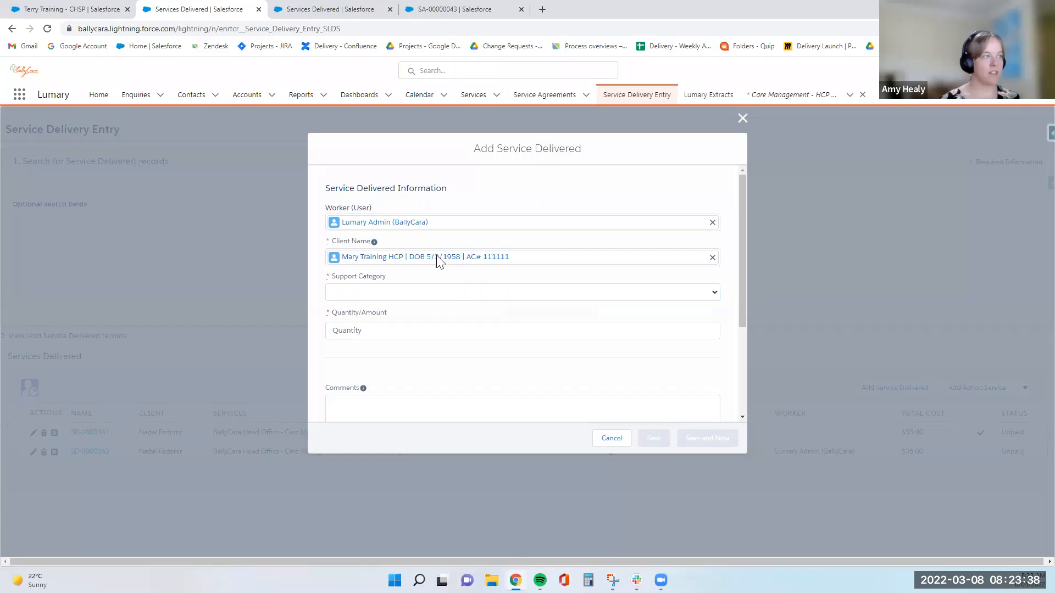
{"action": "left_click", "coordinate": [360, 9]}
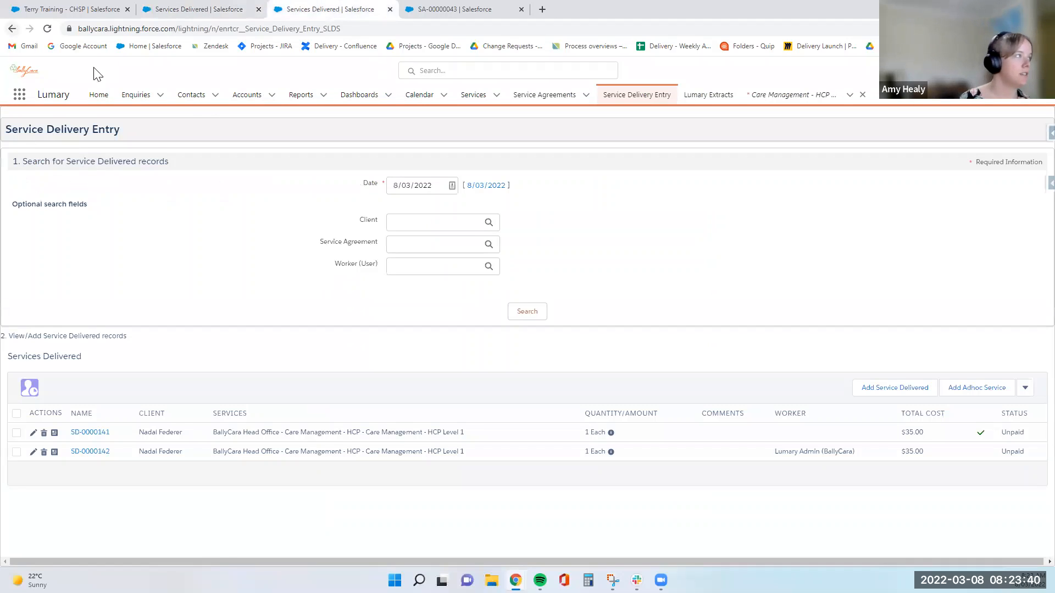
- Delete the draft fee-for-service agreement from the client's Contracts tab
{"action": "key", "text": "alt+Left"}
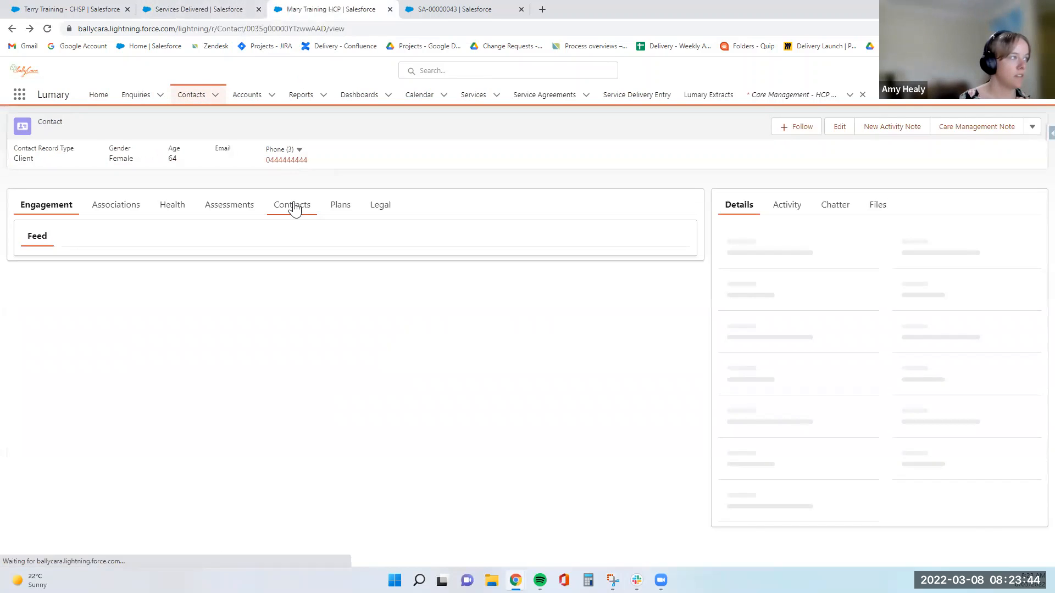
{"action": "left_click", "coordinate": [293, 206]}
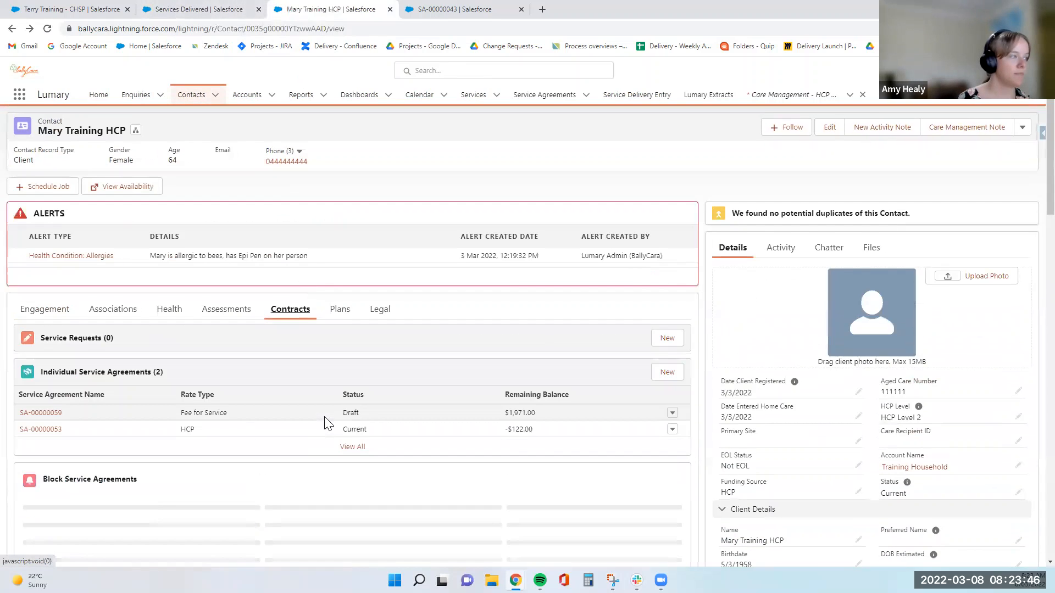
{"action": "scroll", "coordinate": [324, 418], "scroll_direction": "down", "scroll_amount": 1}
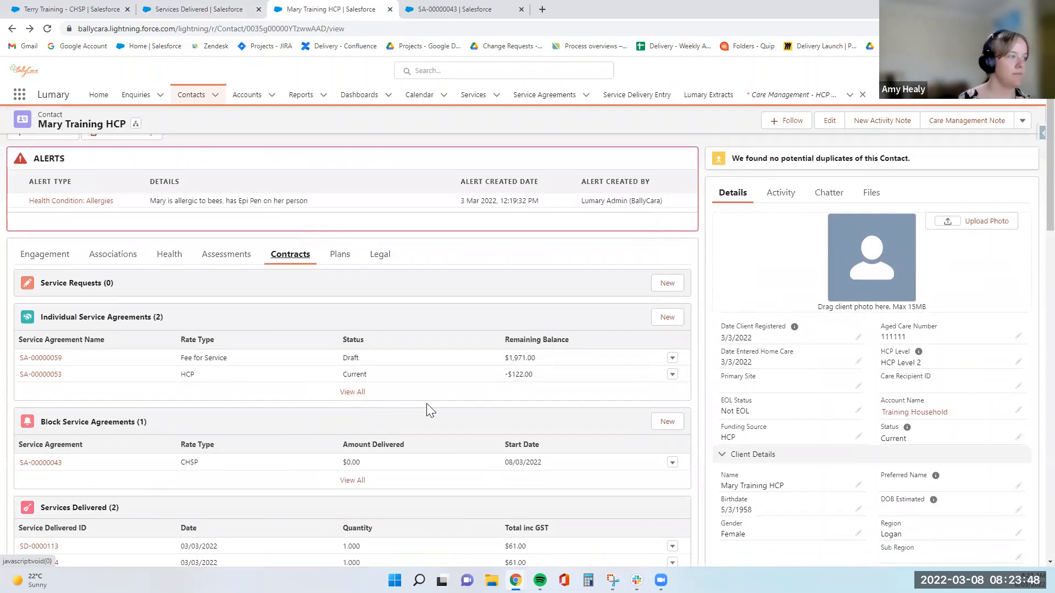
{"action": "left_click", "coordinate": [672, 358]}
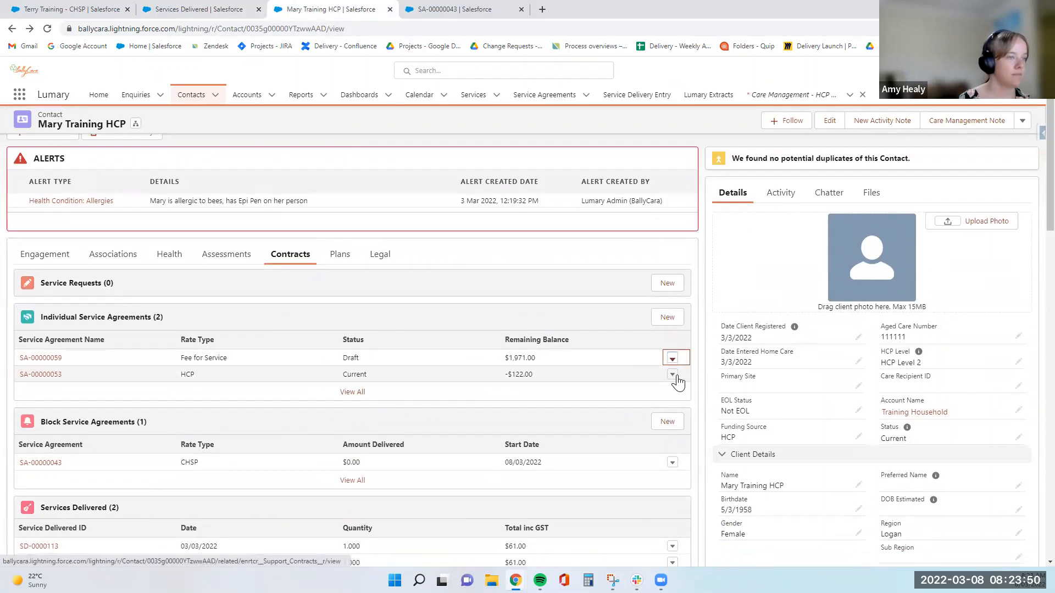
{"action": "left_click", "coordinate": [665, 370]}
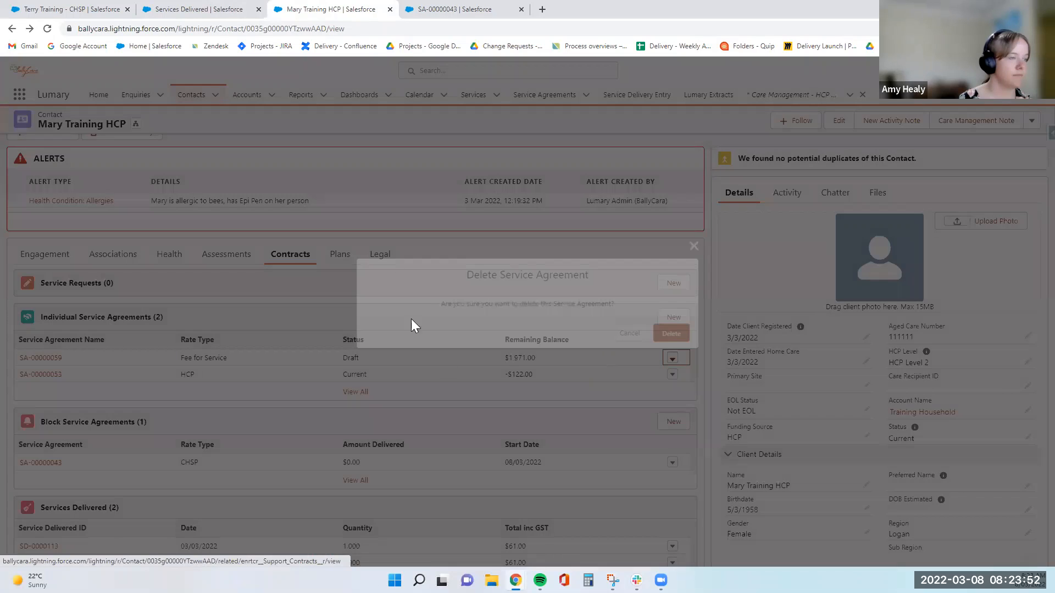
{"action": "key", "text": "Return"}
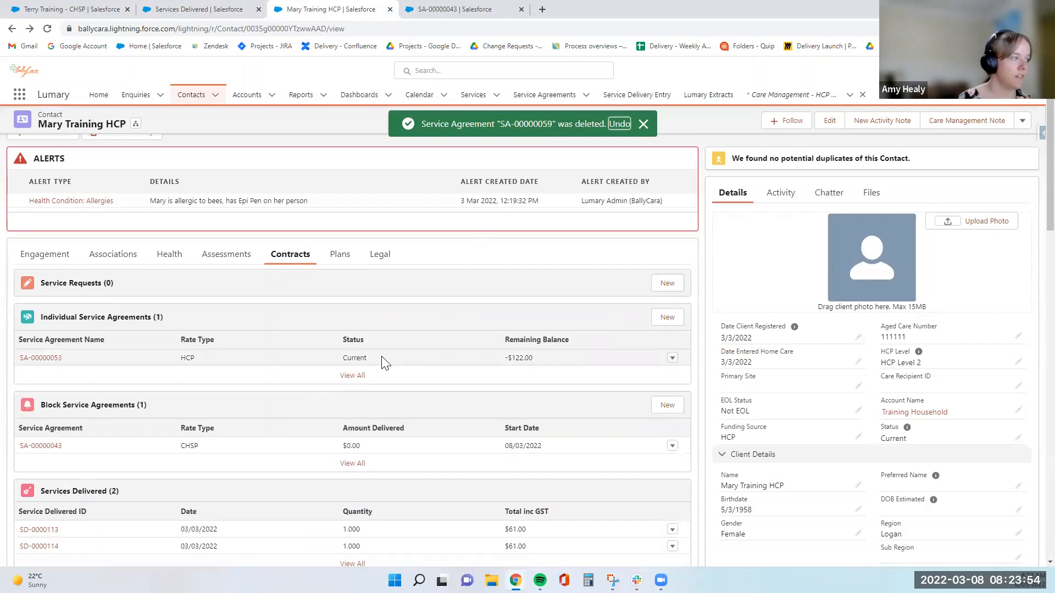
- Delete the CHSP block service agreement and confirm the deletion
{"action": "scroll", "coordinate": [384, 362], "scroll_direction": "down", "scroll_amount": 1}
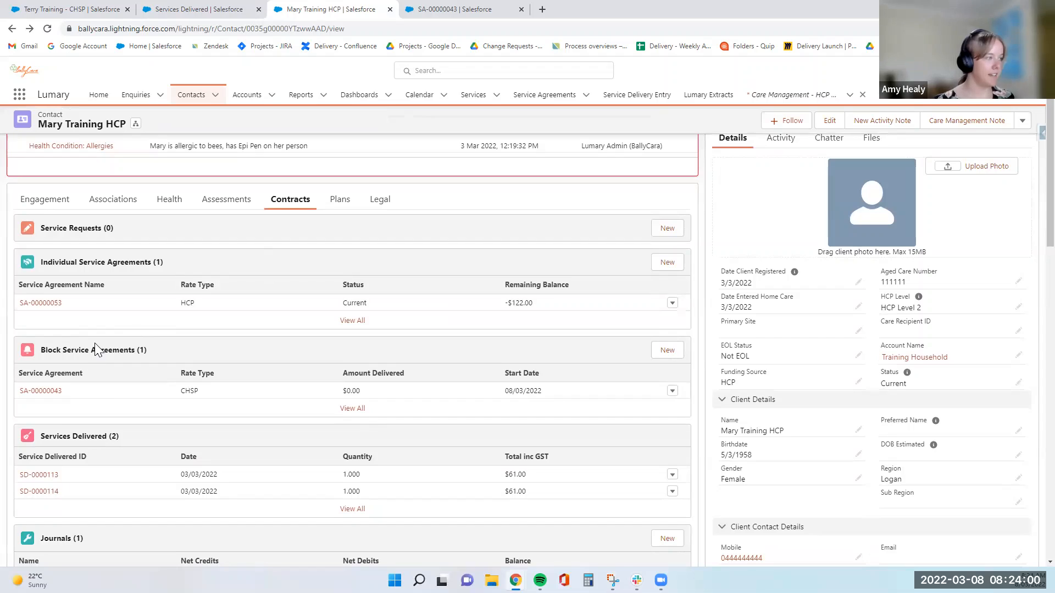
{"action": "left_click", "coordinate": [671, 392]}
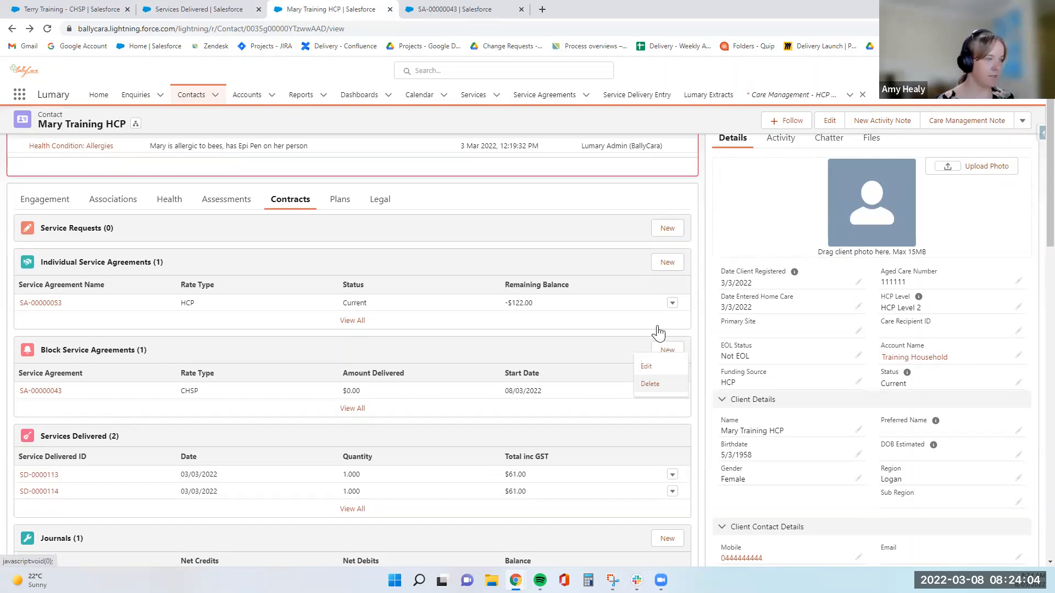
{"action": "left_click", "coordinate": [650, 383]}
{"action": "left_click", "coordinate": [669, 332]}
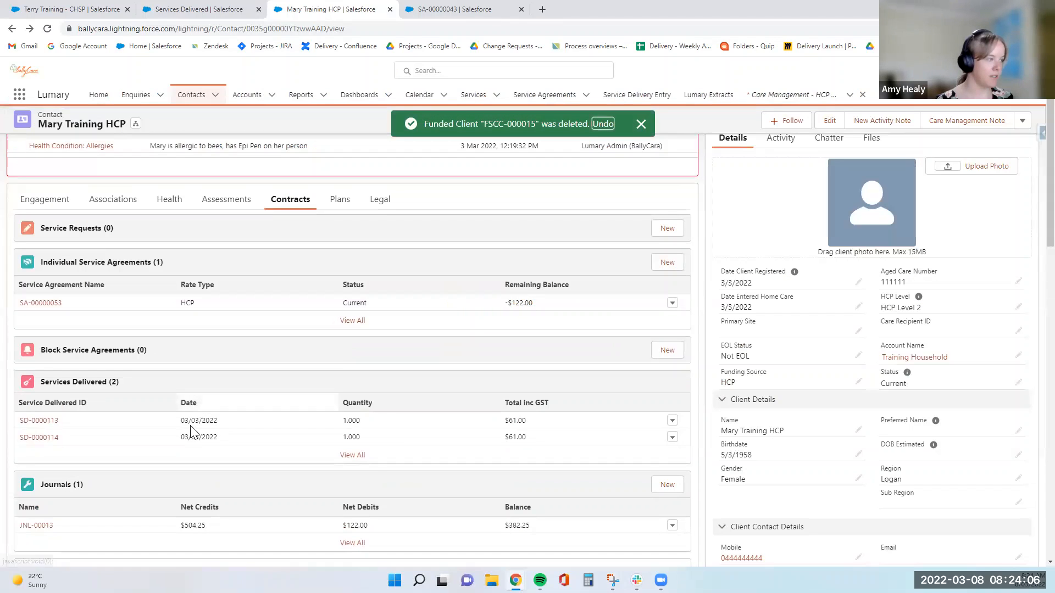
{"action": "scroll", "coordinate": [222, 462], "scroll_direction": "down", "scroll_amount": 3}
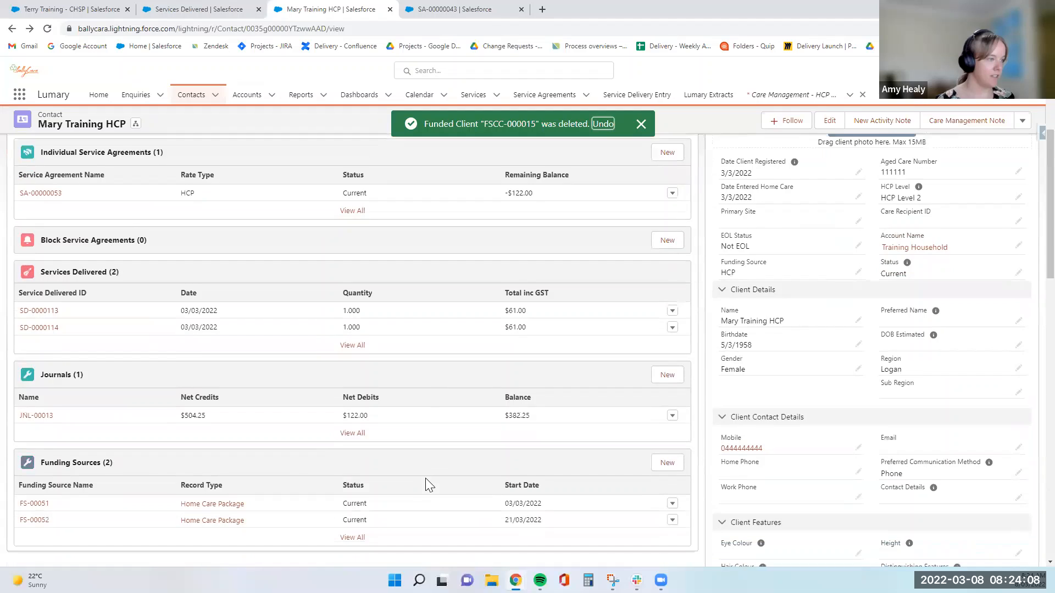
{"action": "scroll", "coordinate": [383, 467], "scroll_direction": "down", "scroll_amount": 2}
{"action": "scroll", "coordinate": [384, 467], "scroll_direction": "up", "scroll_amount": 5}
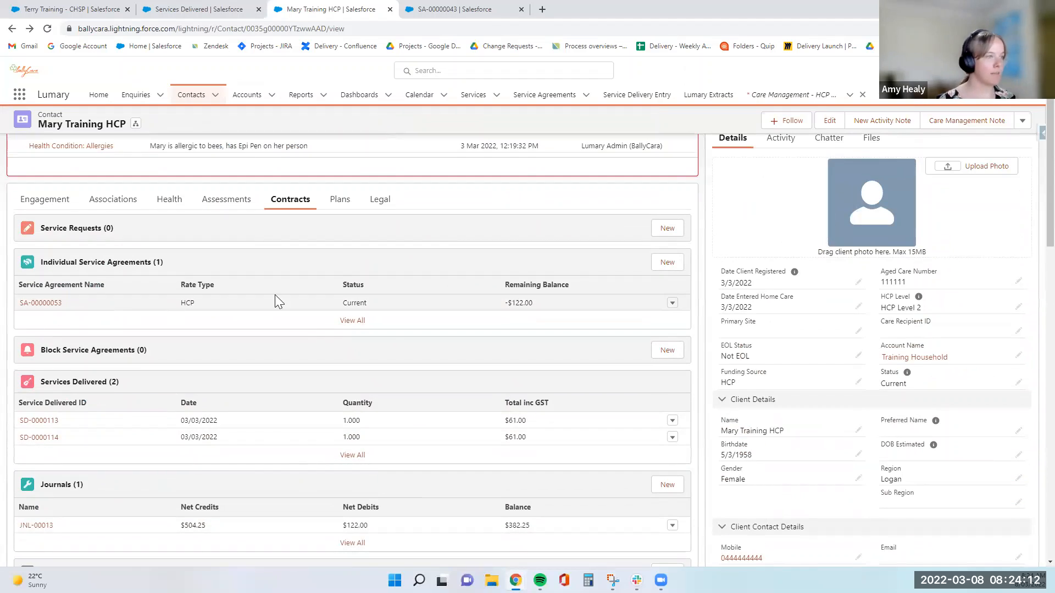
{"action": "left_click", "coordinate": [436, 11]}
{"action": "left_click", "coordinate": [327, 10]}
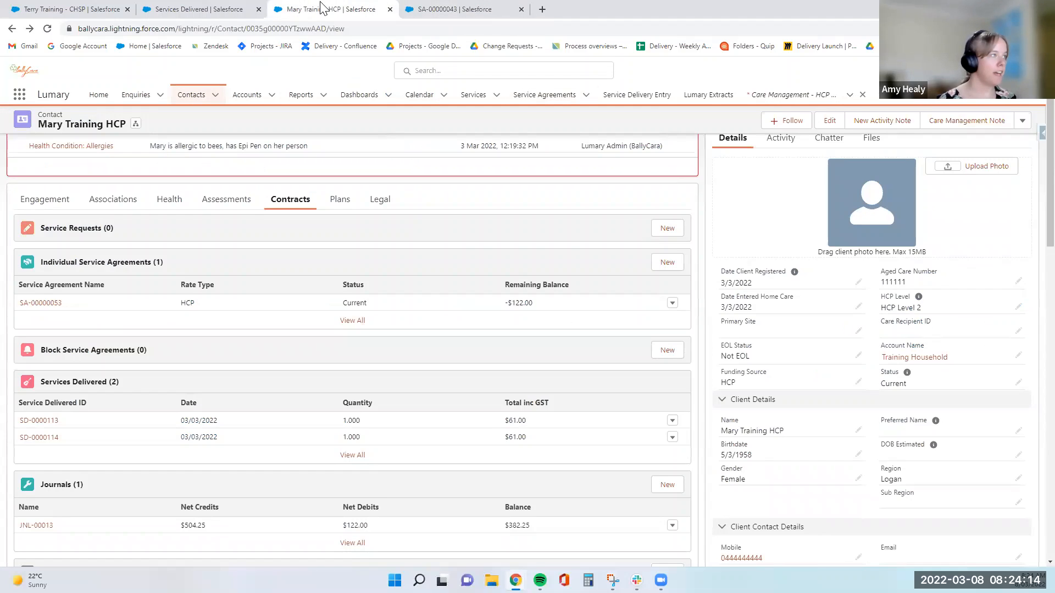
- Set support category Personal Care and service Assistance with Client Self-Administration of Medicine - 1:1
{"action": "left_click", "coordinate": [440, 10]}
{"action": "left_click", "coordinate": [189, 9]}
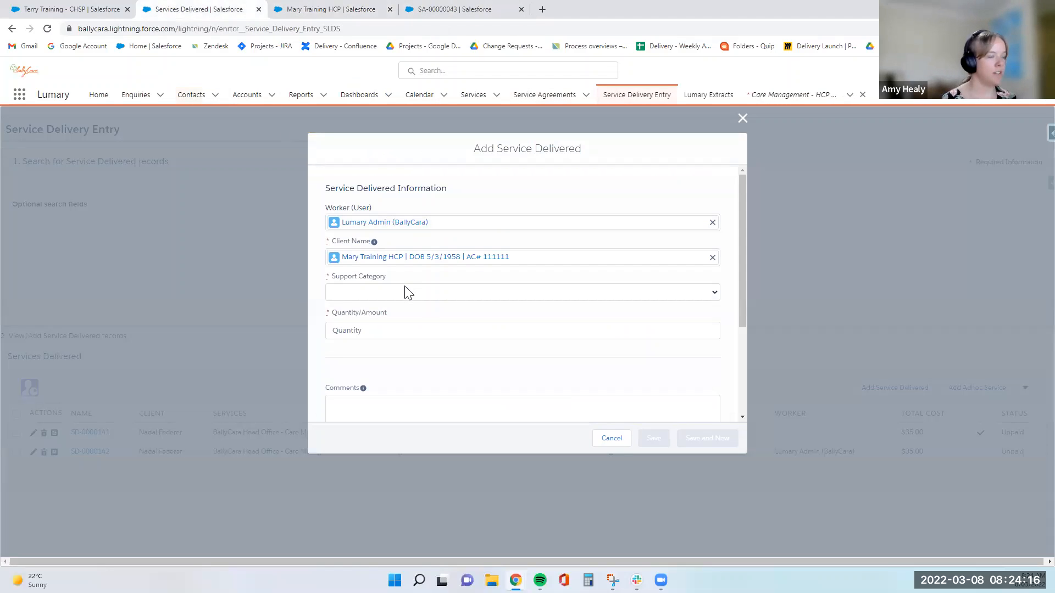
{"action": "left_click", "coordinate": [405, 287]}
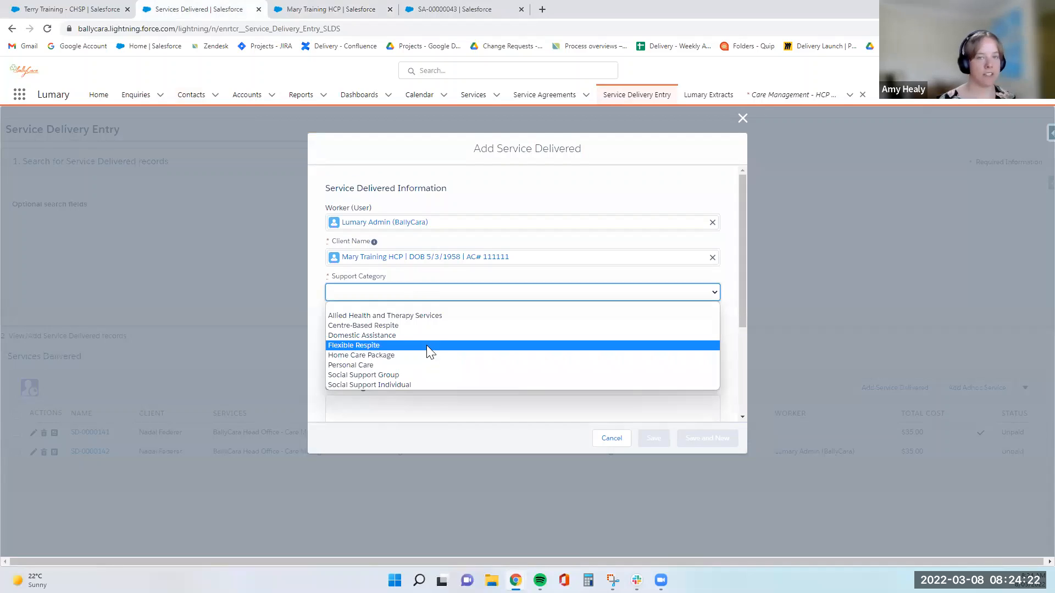
{"action": "left_click", "coordinate": [416, 326]}
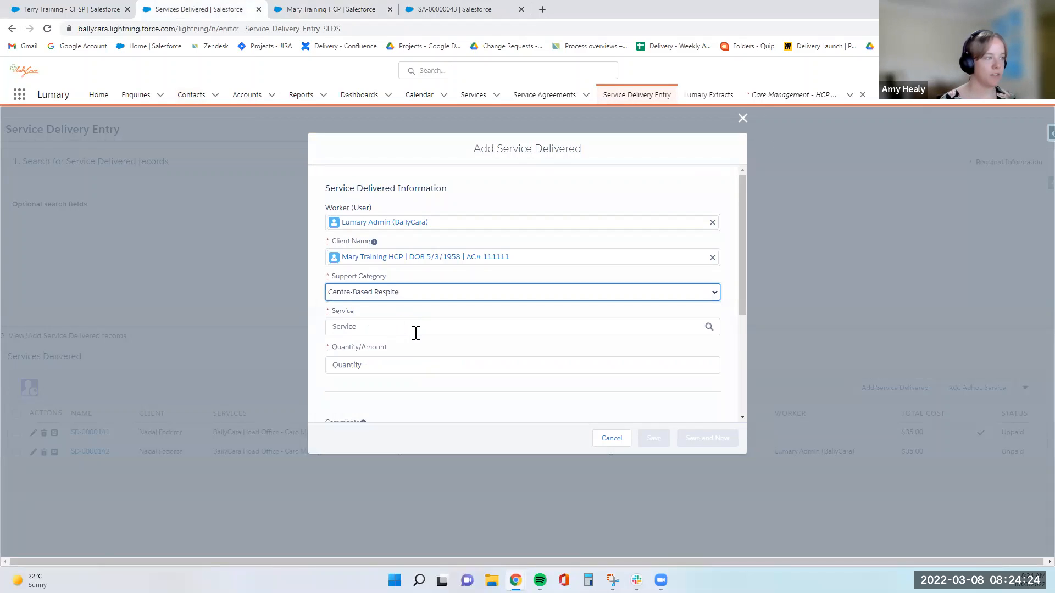
{"action": "left_click", "coordinate": [413, 328]}
{"action": "left_click", "coordinate": [411, 292]}
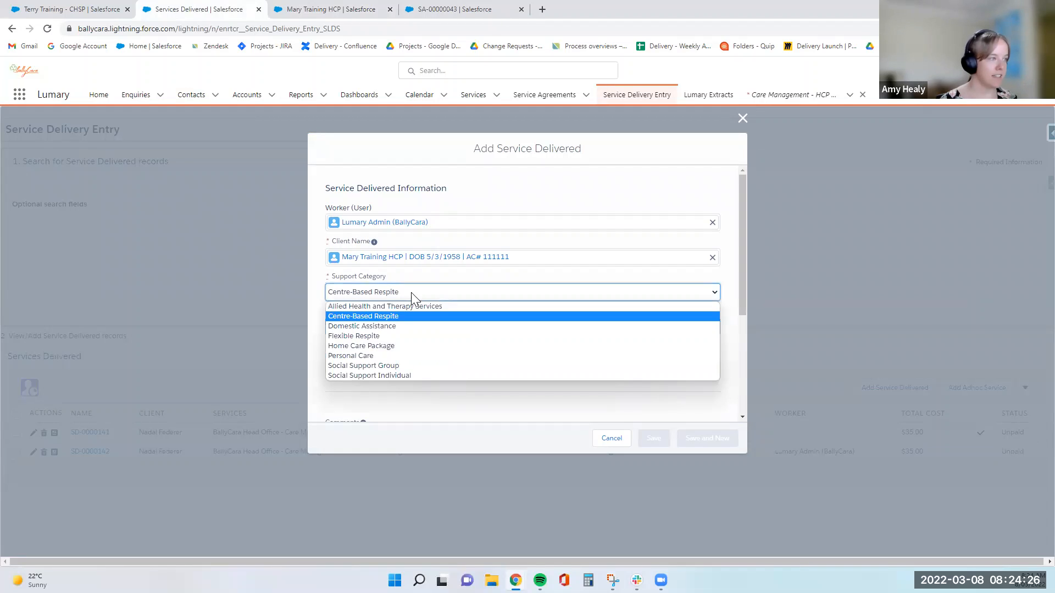
{"action": "left_click", "coordinate": [401, 354]}
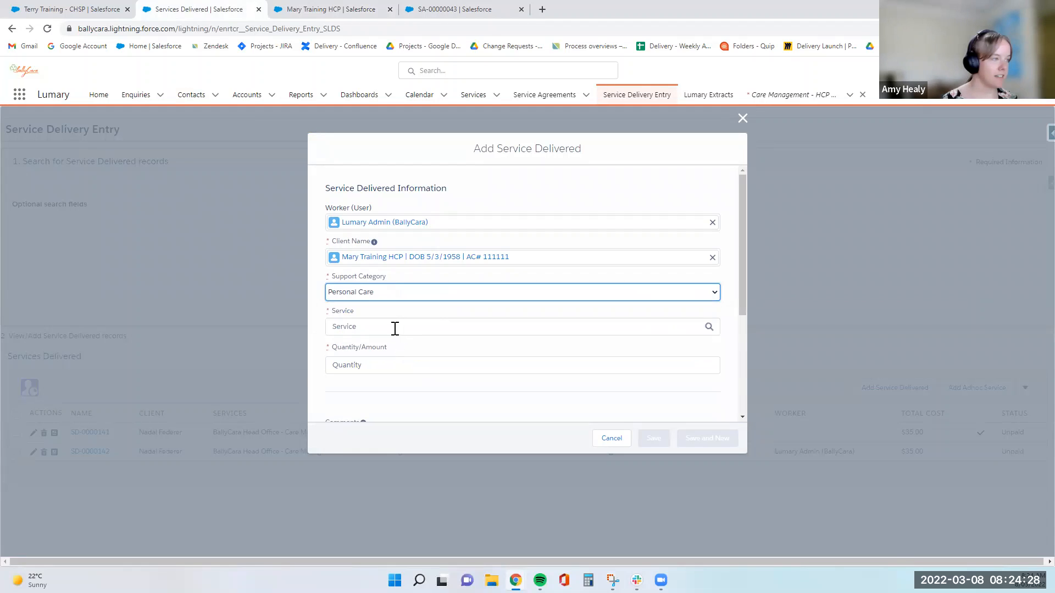
{"action": "left_click", "coordinate": [395, 328]}
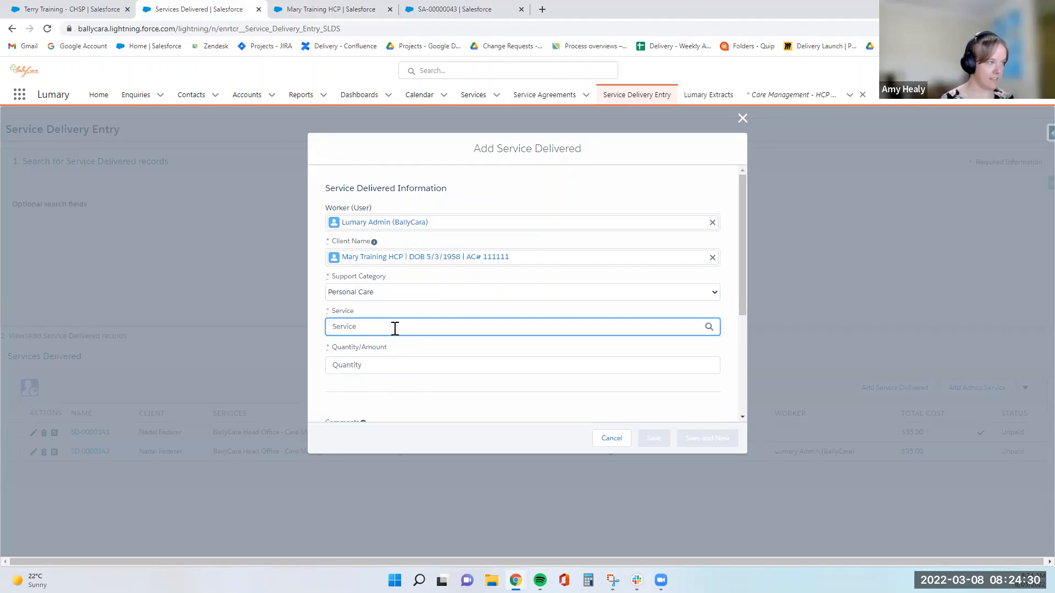
{"action": "type", "text": "per"}
{"action": "key", "text": "BackSpace"}
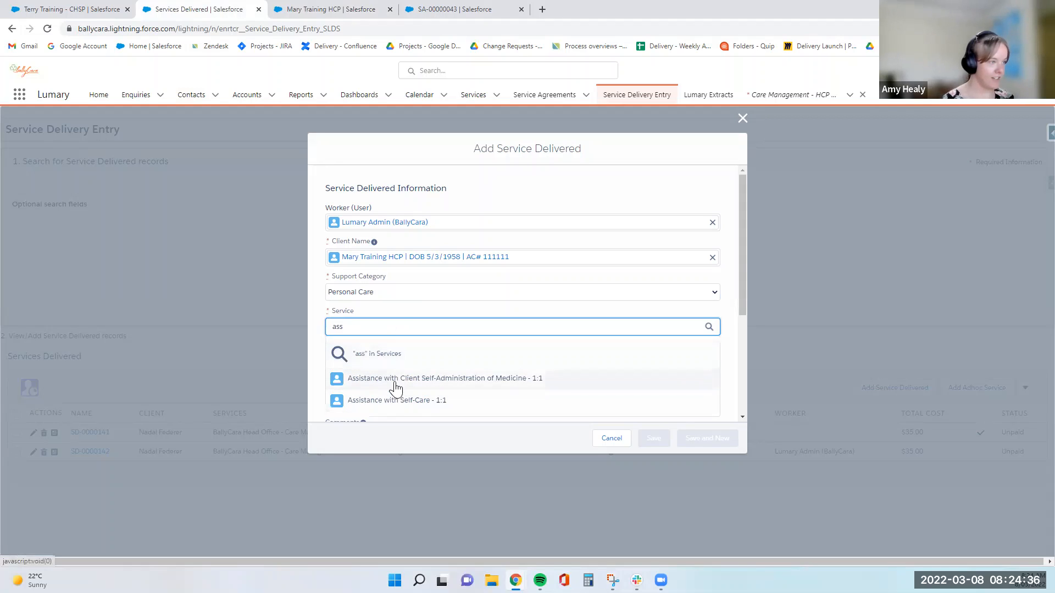
{"action": "left_click", "coordinate": [396, 388]}
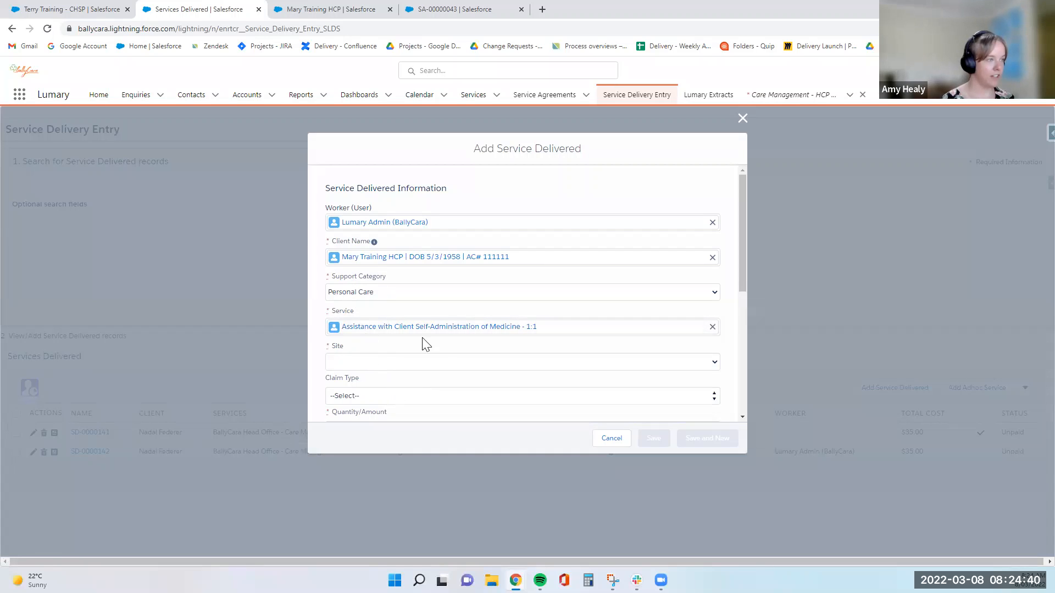
- Choose BallyCara Head Office as the site and check the still-empty Service Agreement Item list
{"action": "scroll", "coordinate": [366, 336], "scroll_direction": "down", "scroll_amount": 1}
{"action": "left_click", "coordinate": [355, 306]}
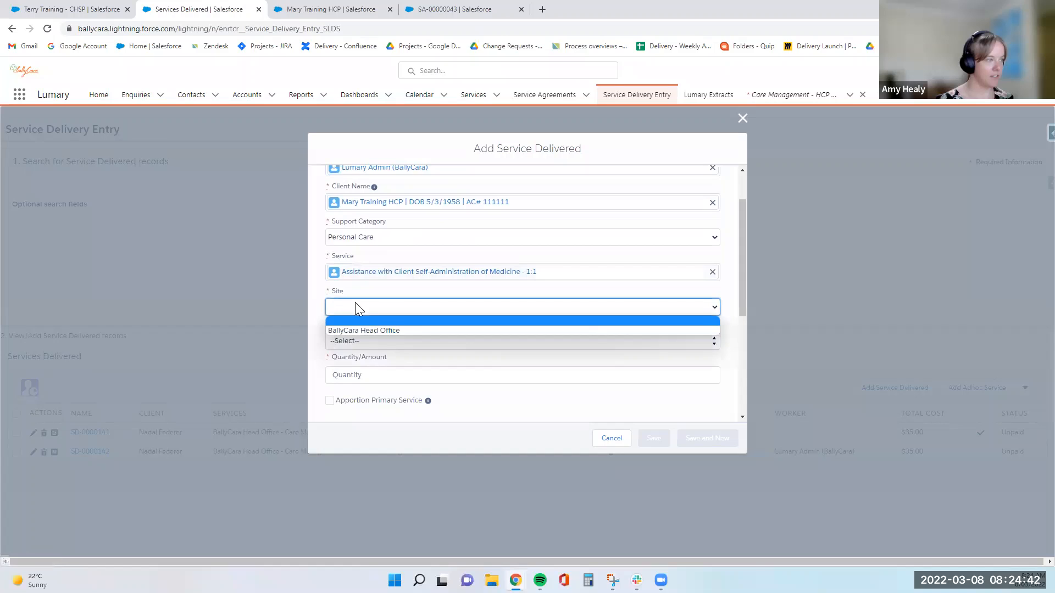
{"action": "left_click", "coordinate": [360, 325]}
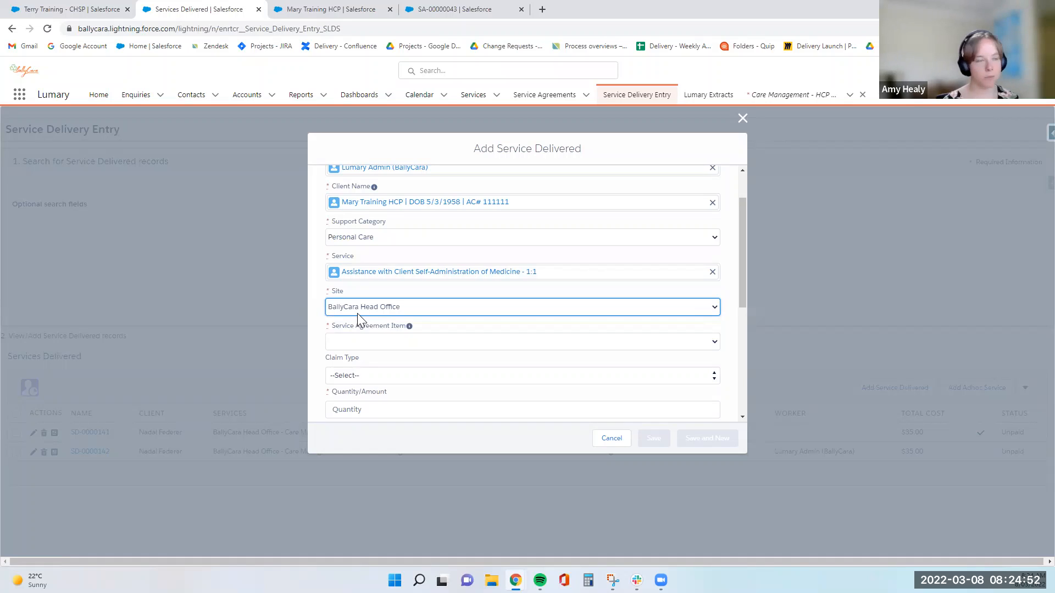
{"action": "left_click", "coordinate": [352, 340]}
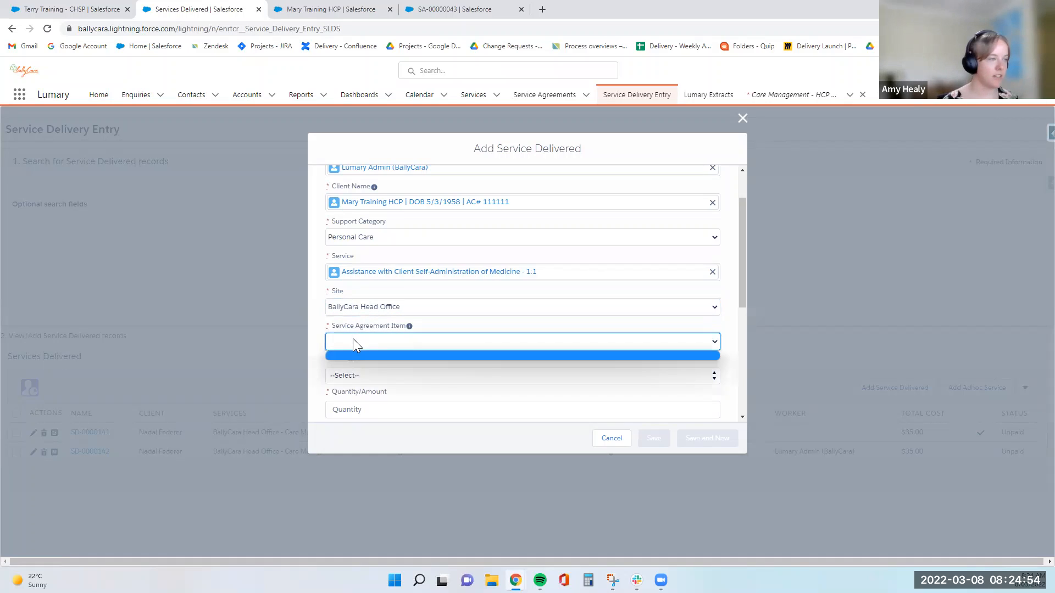
{"action": "left_click", "coordinate": [323, 330]}
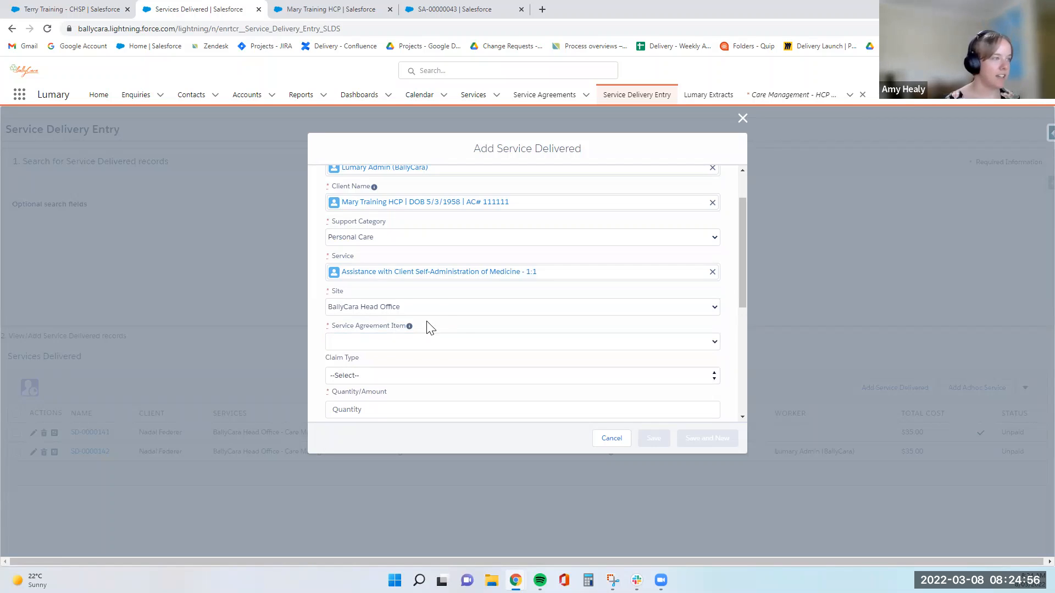
{"action": "left_click", "coordinate": [369, 344]}
{"action": "mouse_move", "coordinate": [410, 328]}
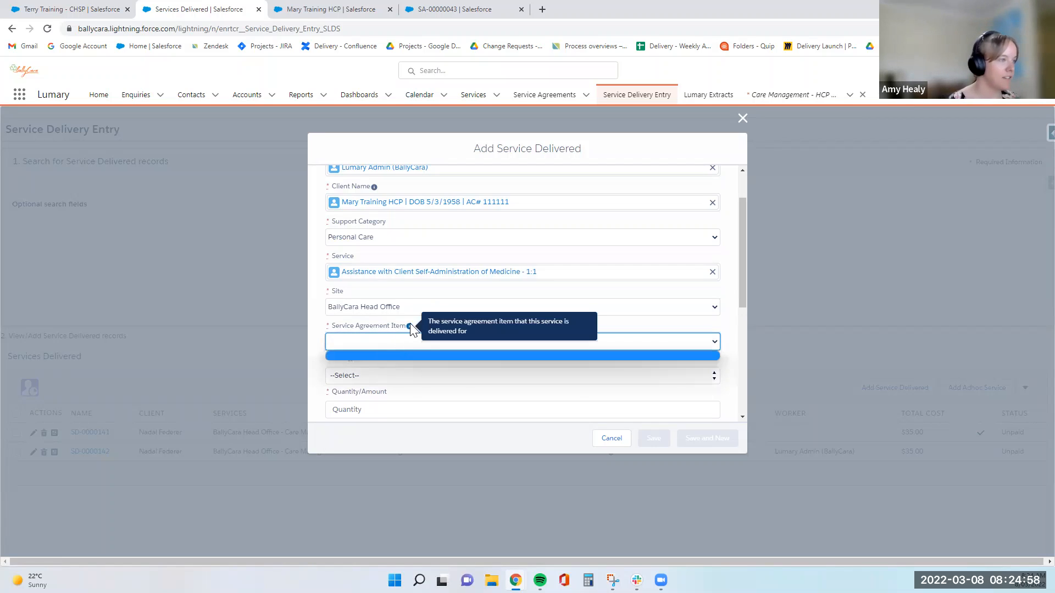
{"action": "left_click", "coordinate": [358, 357]}
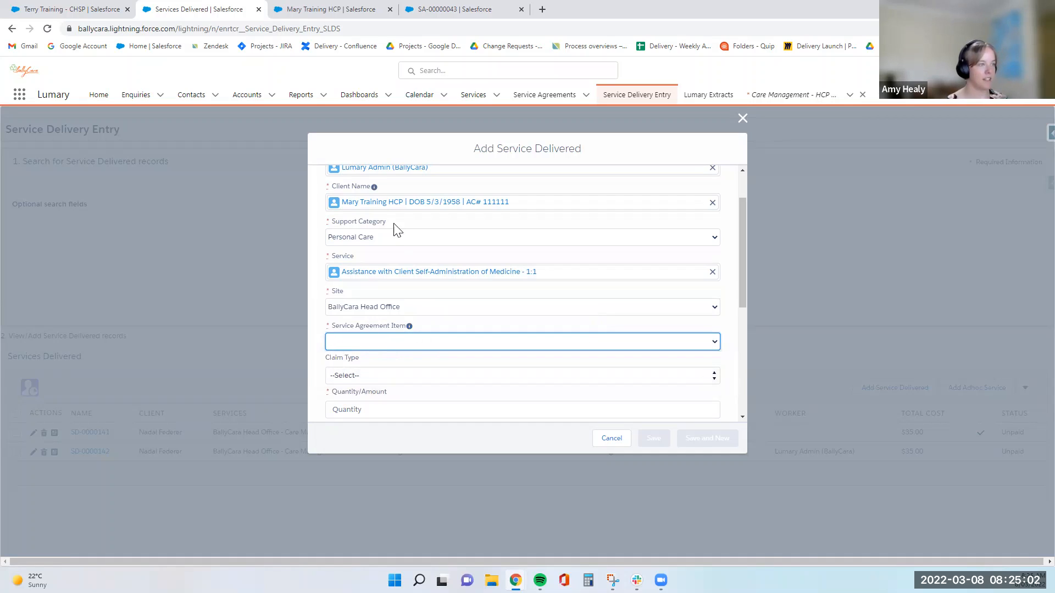
{"action": "left_click", "coordinate": [295, 6]}
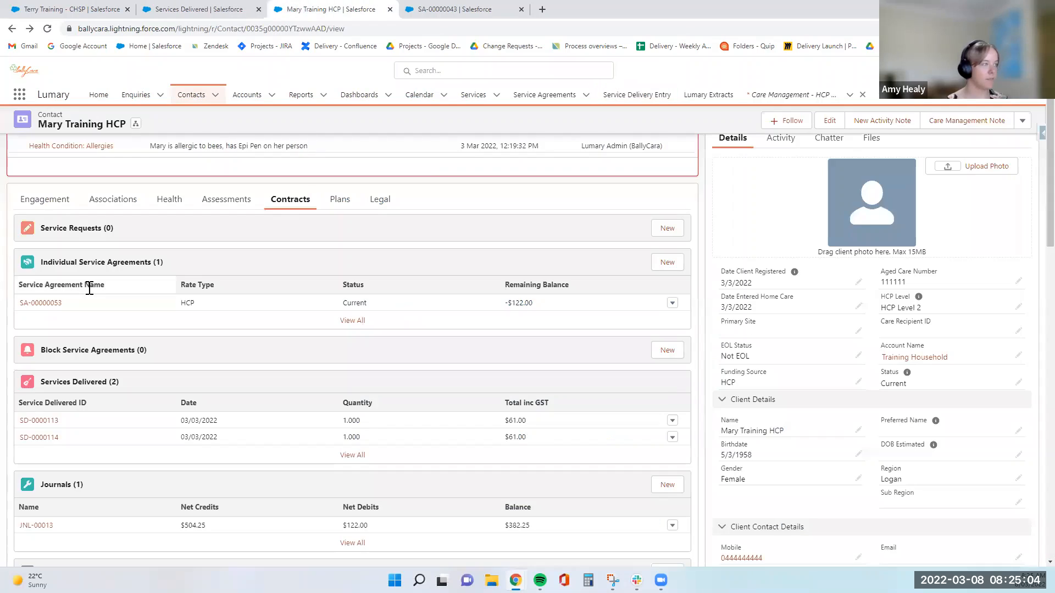
- Open agreement SA-00000053's Line Items and inspect the Meal Preparation line
{"action": "left_click", "coordinate": [51, 303]}
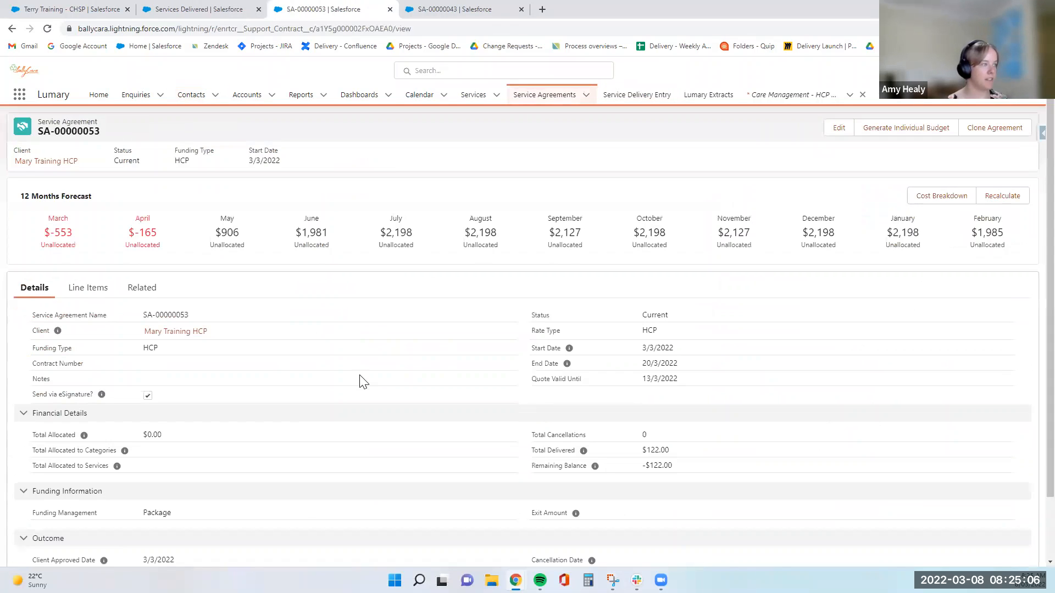
{"action": "left_click", "coordinate": [81, 297]}
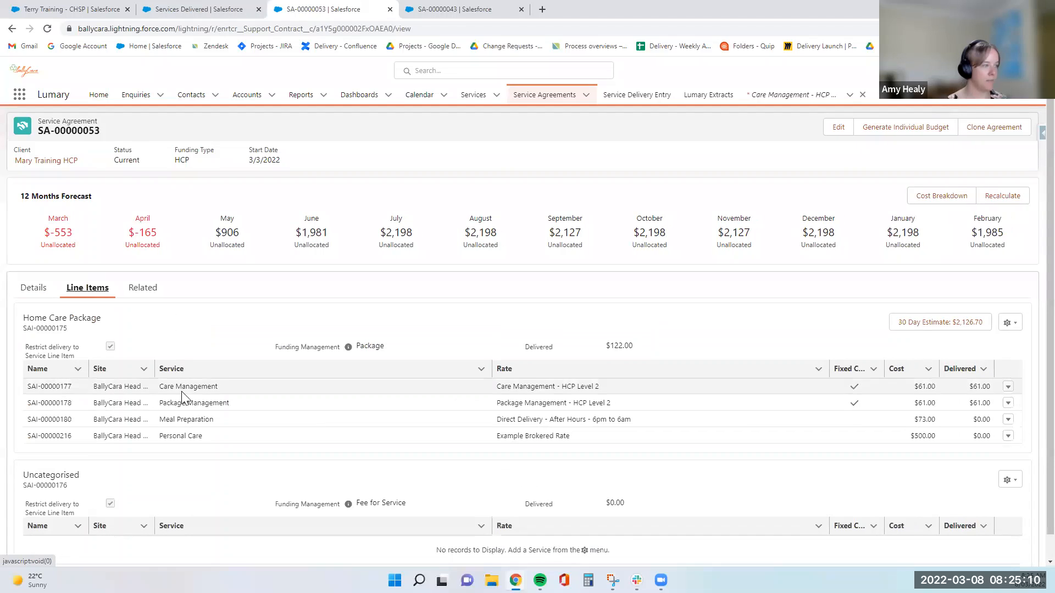
{"action": "left_click", "coordinate": [225, 422]}
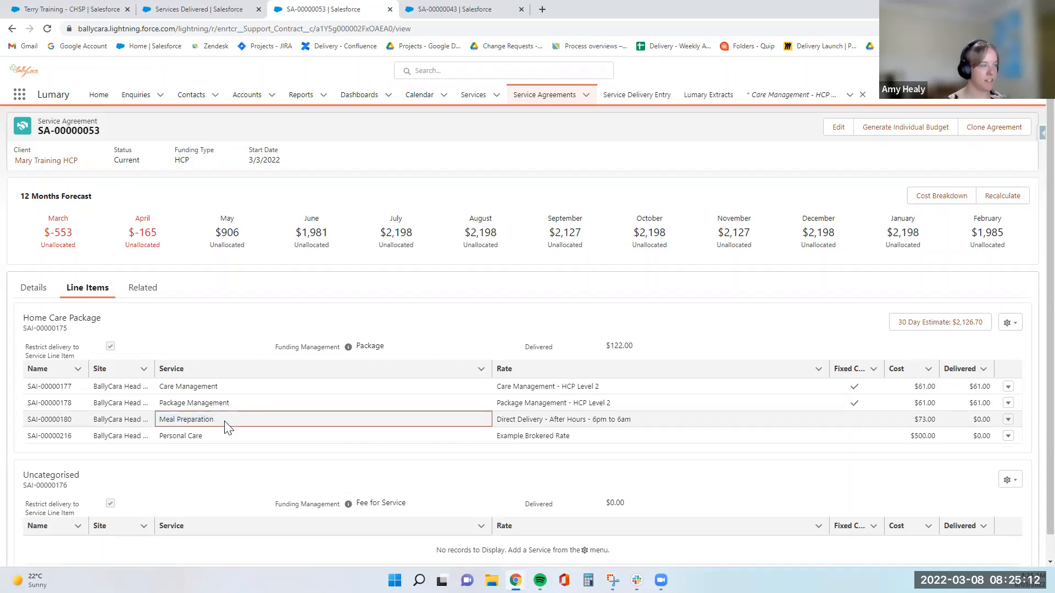
{"action": "left_click", "coordinate": [200, 8]}
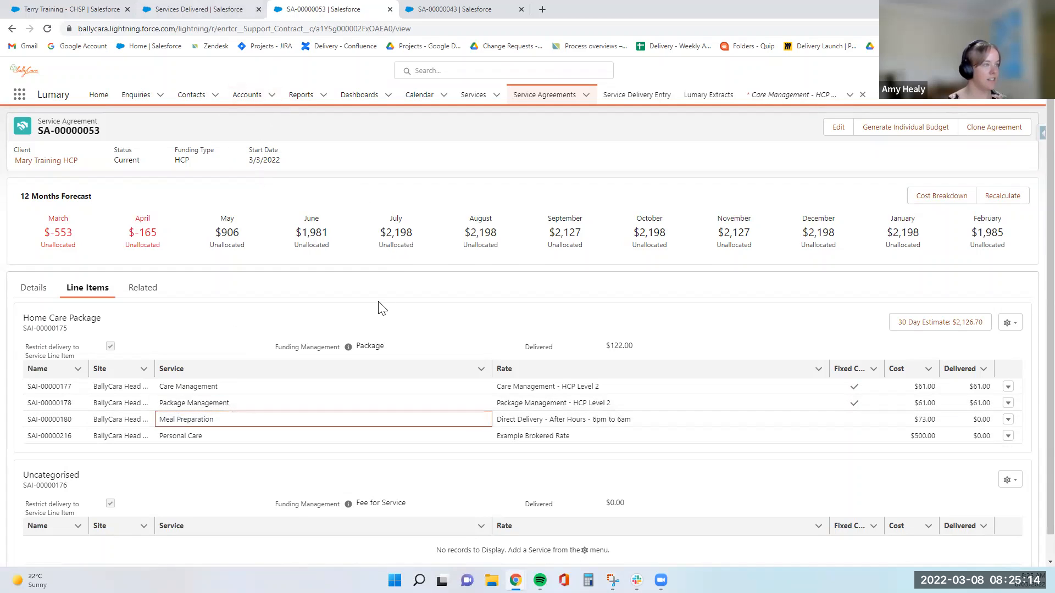
- Clear the service and switch the support category to Home Care Package, listing its four services
{"action": "left_click", "coordinate": [713, 272]}
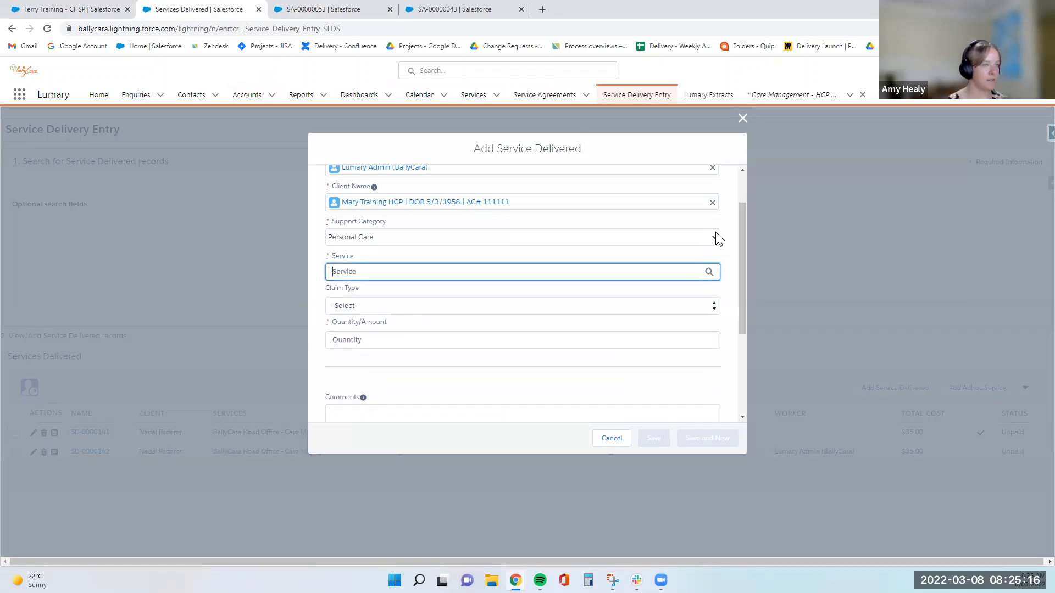
{"action": "left_click", "coordinate": [715, 237]}
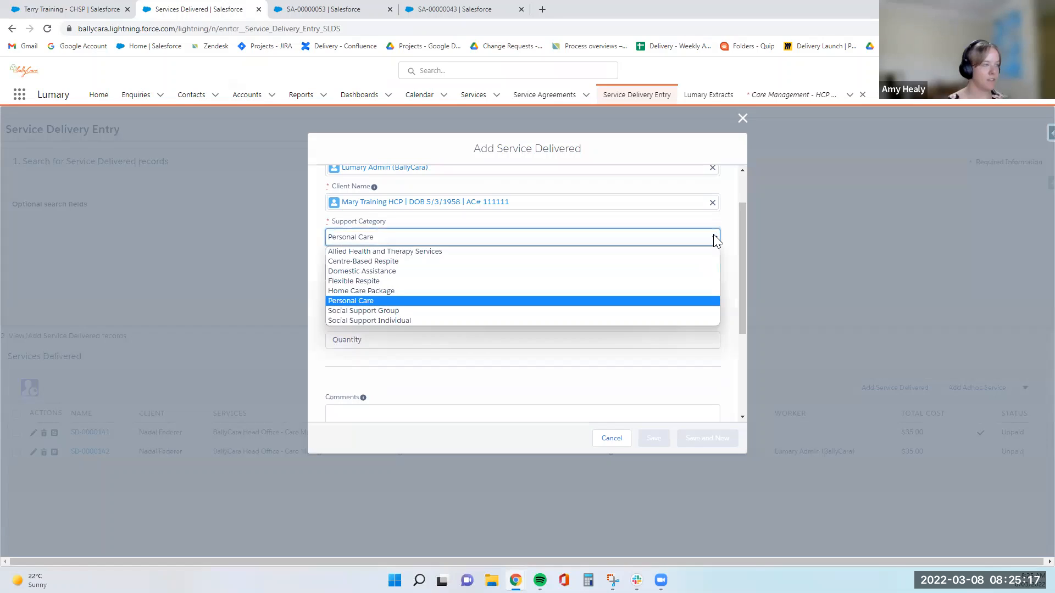
{"action": "left_click", "coordinate": [539, 290]}
{"action": "left_click", "coordinate": [448, 273]}
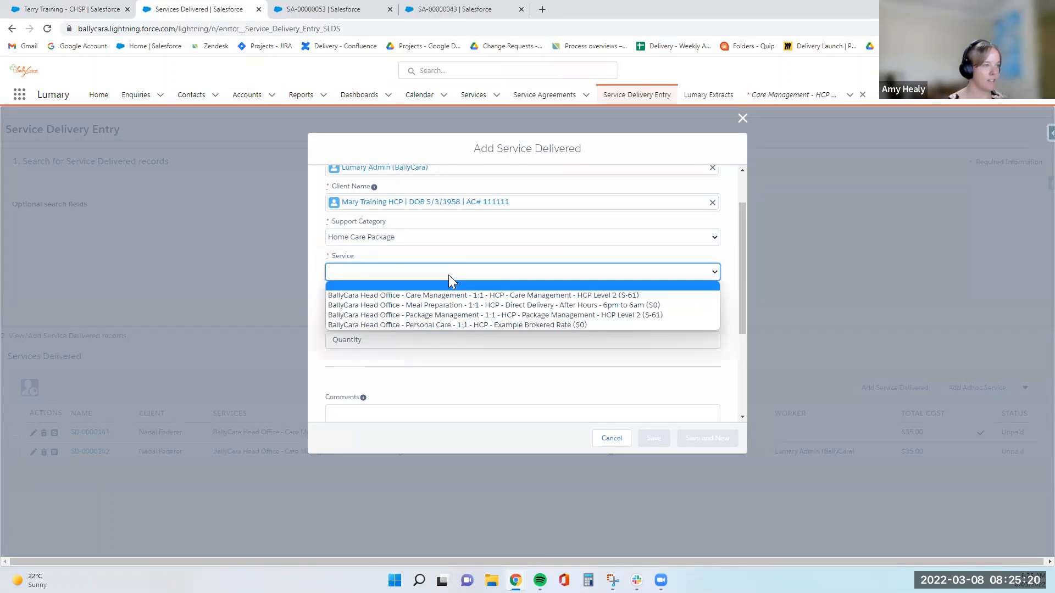
{"action": "left_click", "coordinate": [354, 237]}
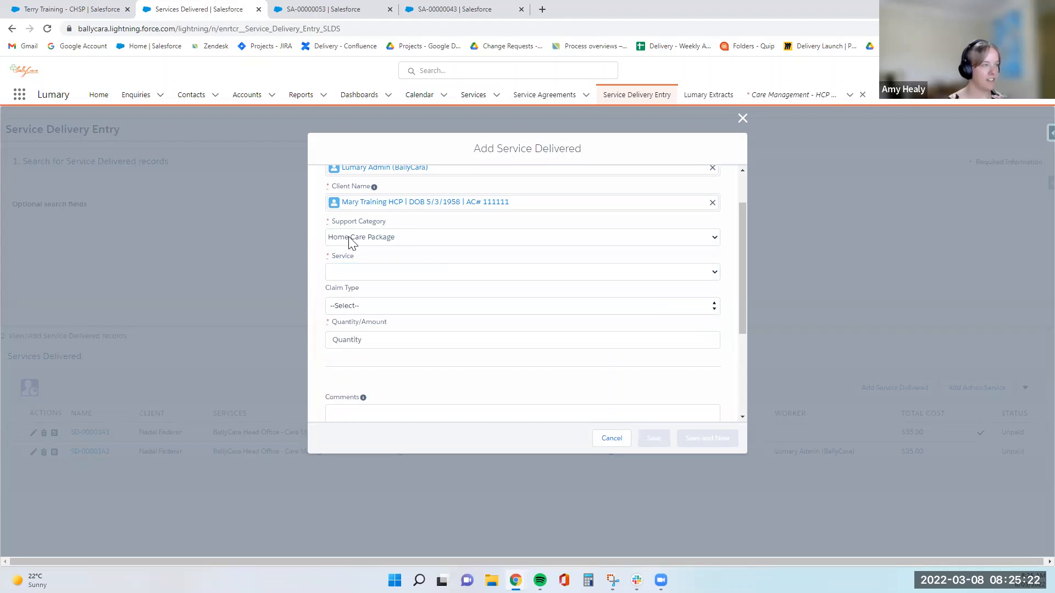
{"action": "left_click", "coordinate": [355, 237]}
{"action": "left_click", "coordinate": [363, 290]}
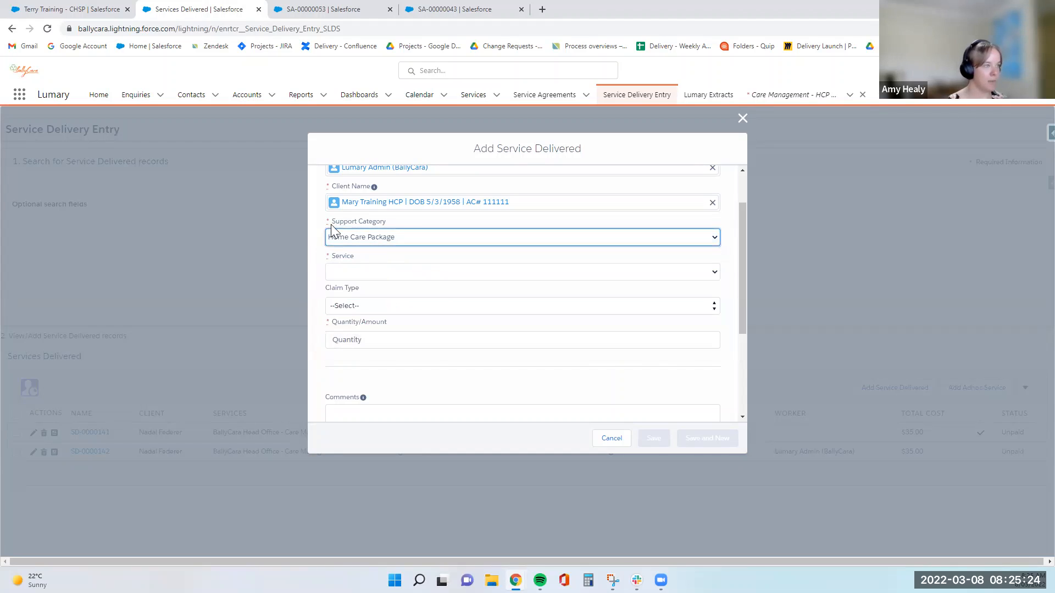
{"action": "left_click", "coordinate": [368, 273]}
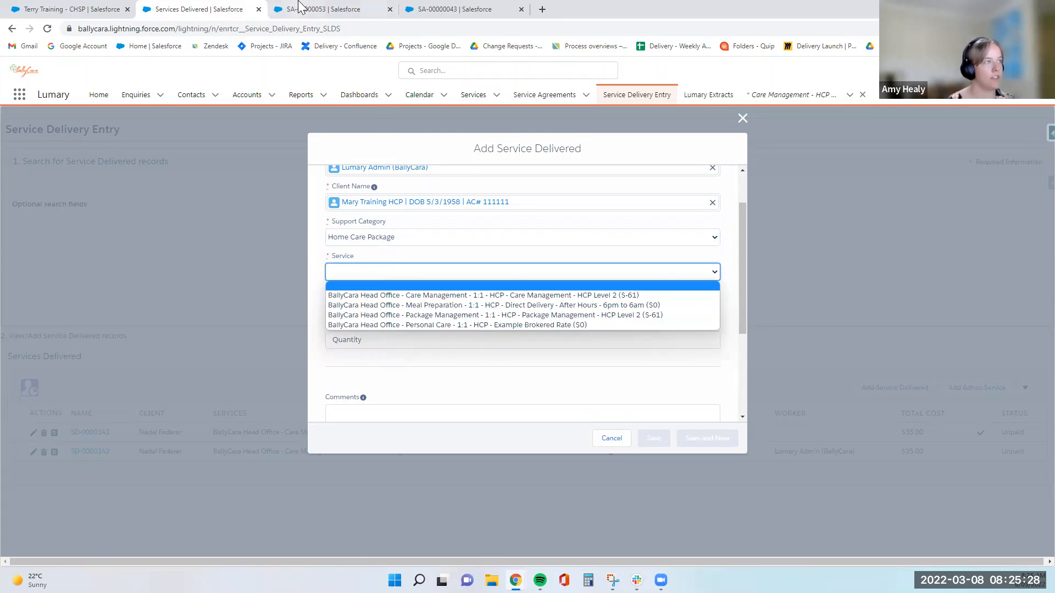
{"action": "left_click", "coordinate": [316, 9]}
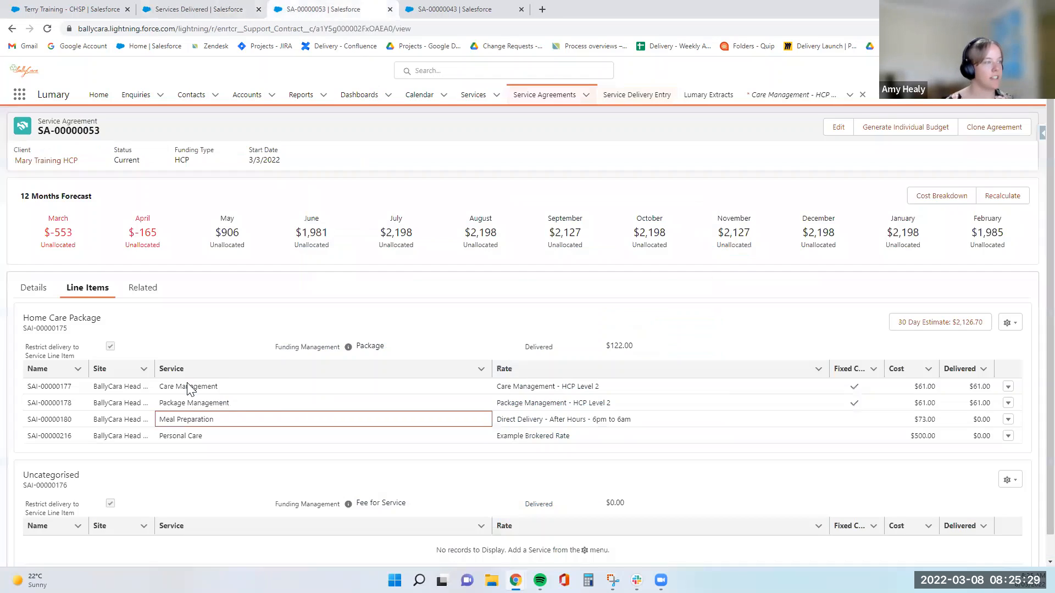
{"action": "left_click", "coordinate": [184, 9]}
{"action": "left_click", "coordinate": [354, 275]}
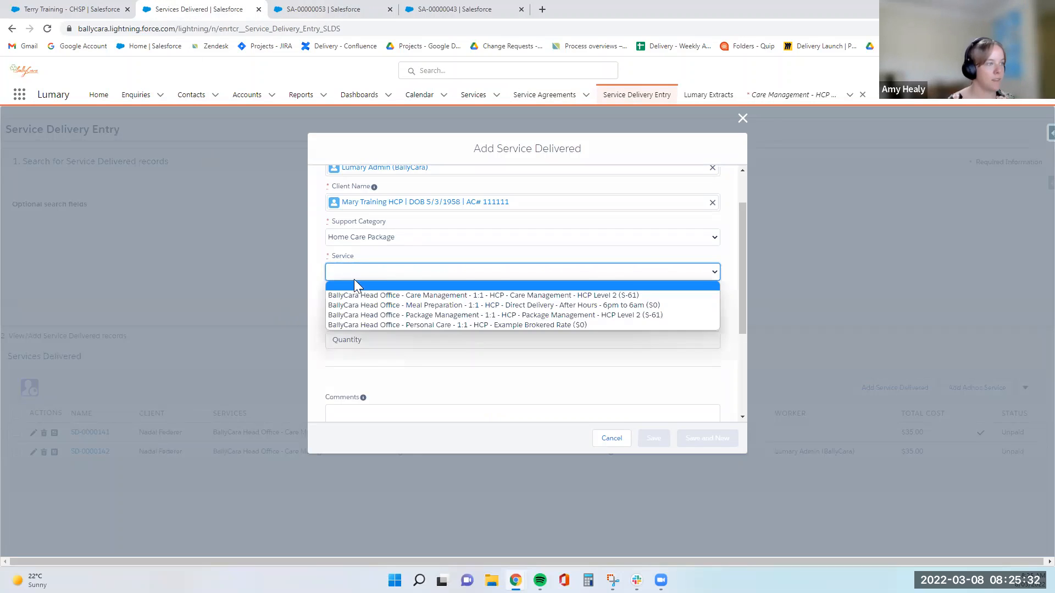
- Choose Meal Preparation After Hours at $73.00, enter quantity 1, and save the entry
{"action": "left_click", "coordinate": [569, 308]}
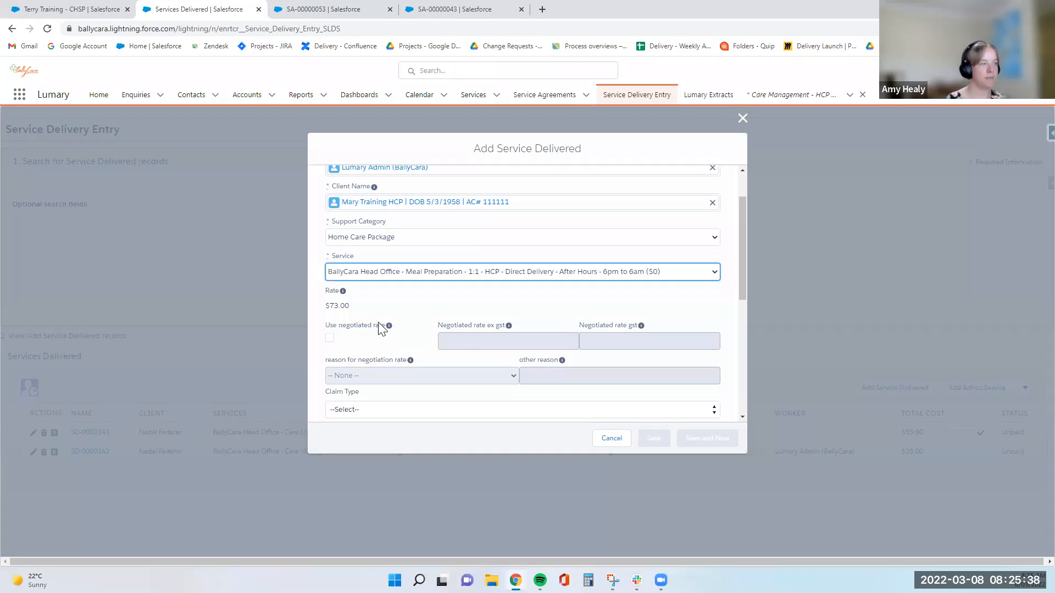
{"action": "scroll", "coordinate": [467, 349], "scroll_direction": "down", "scroll_amount": 1}
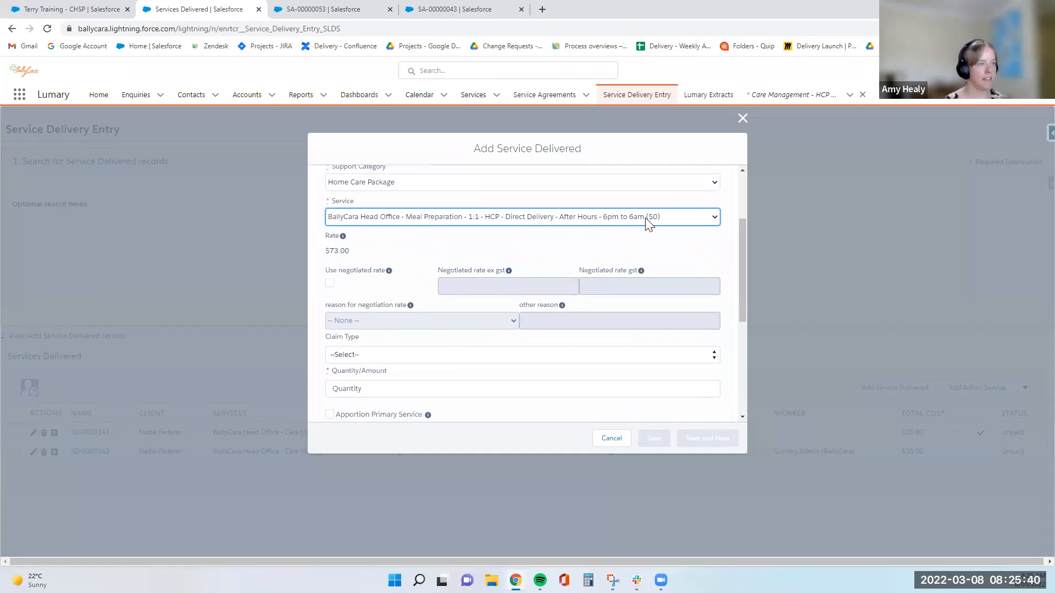
{"action": "left_click", "coordinate": [351, 254]}
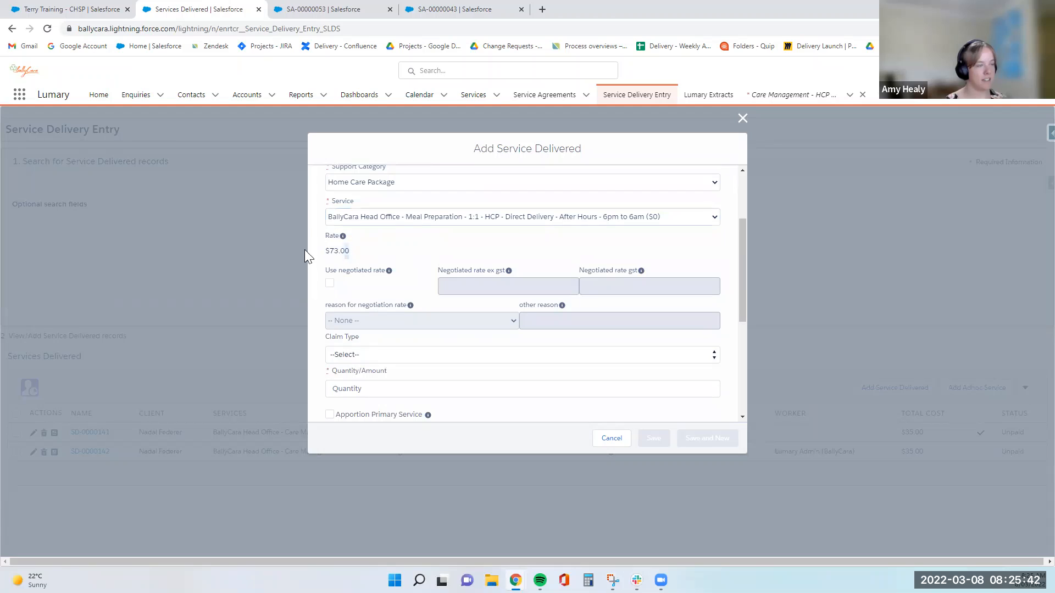
{"action": "left_click_drag", "start_coordinate": [305, 250], "coordinate": [306, 251]}
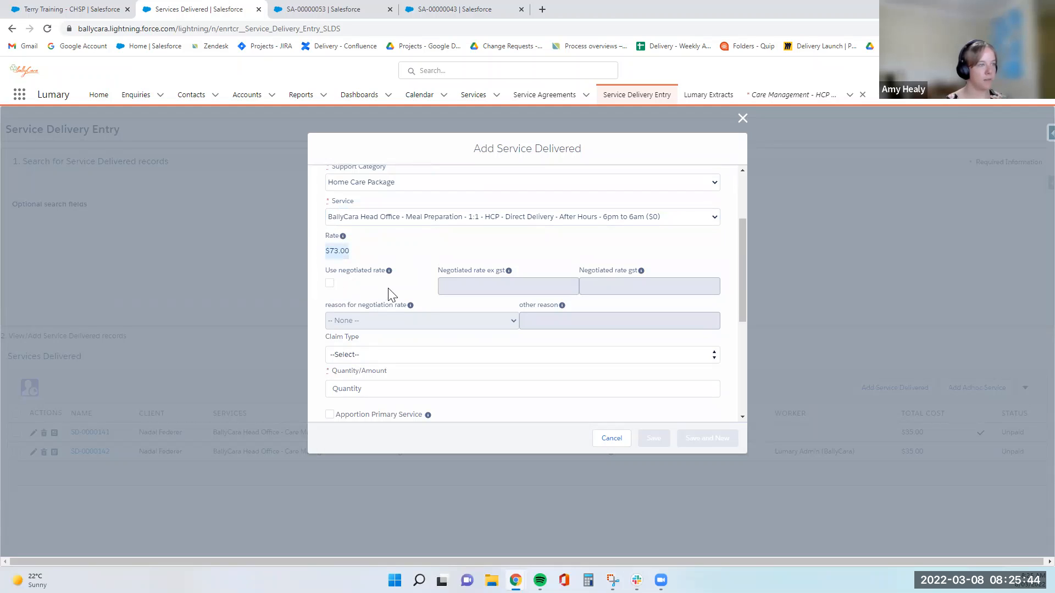
{"action": "scroll", "coordinate": [418, 314], "scroll_direction": "down", "scroll_amount": 1}
{"action": "left_click", "coordinate": [452, 334]}
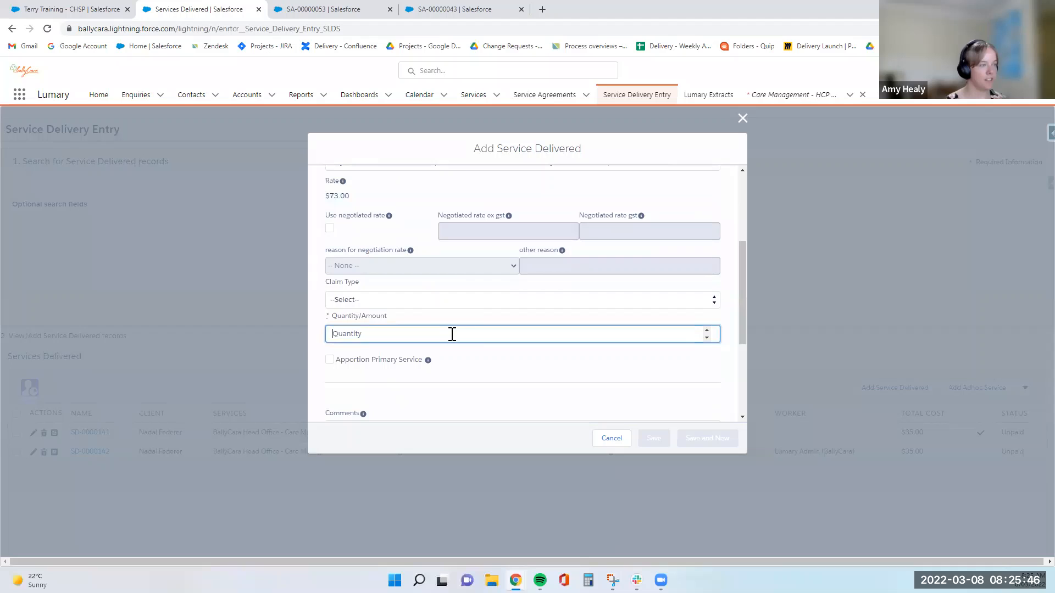
{"action": "type", "text": "1"}
{"action": "left_click", "coordinate": [531, 354]}
{"action": "scroll", "coordinate": [623, 389], "scroll_direction": "up", "scroll_amount": 3}
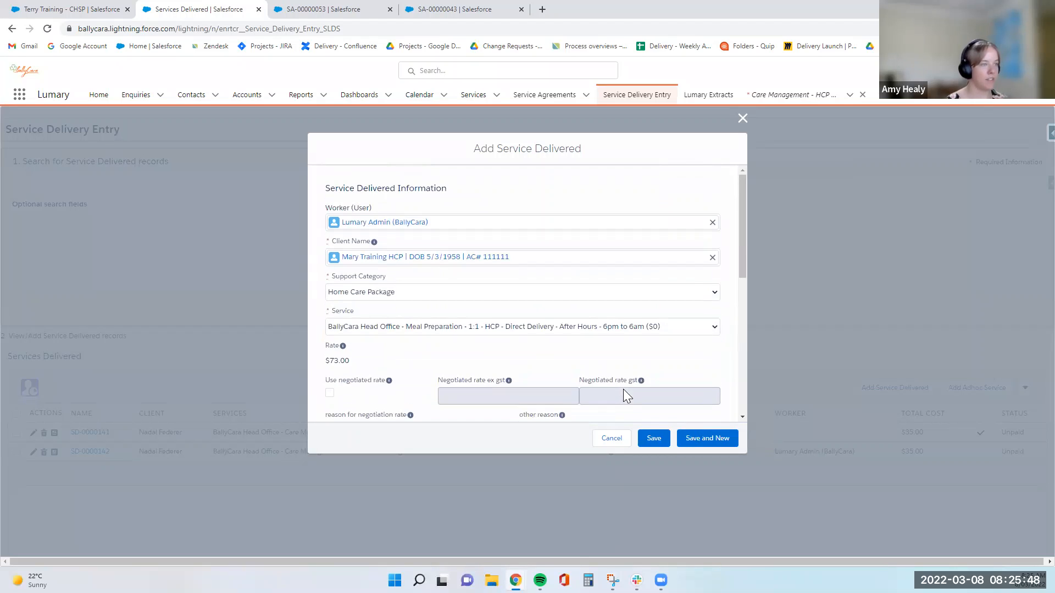
{"action": "left_click", "coordinate": [653, 438]}
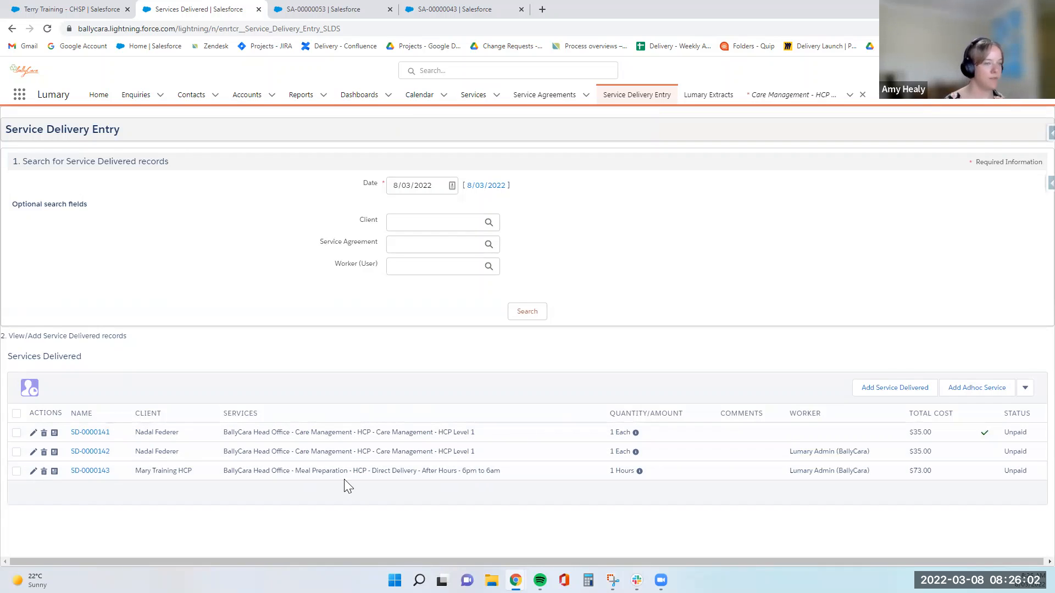
{"action": "left_click", "coordinate": [363, 11]}
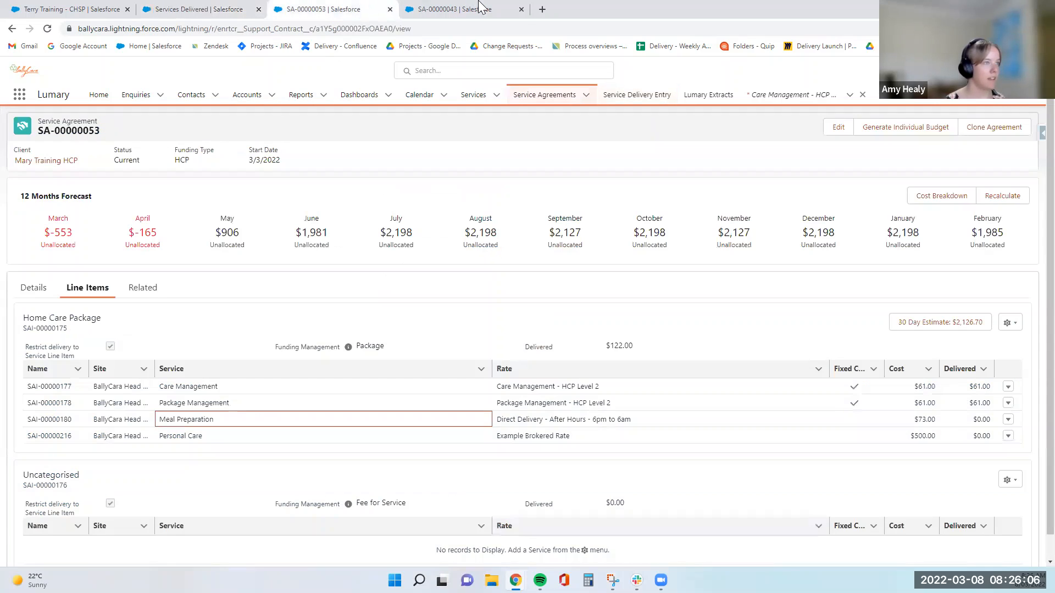
{"action": "left_click", "coordinate": [481, 7]}
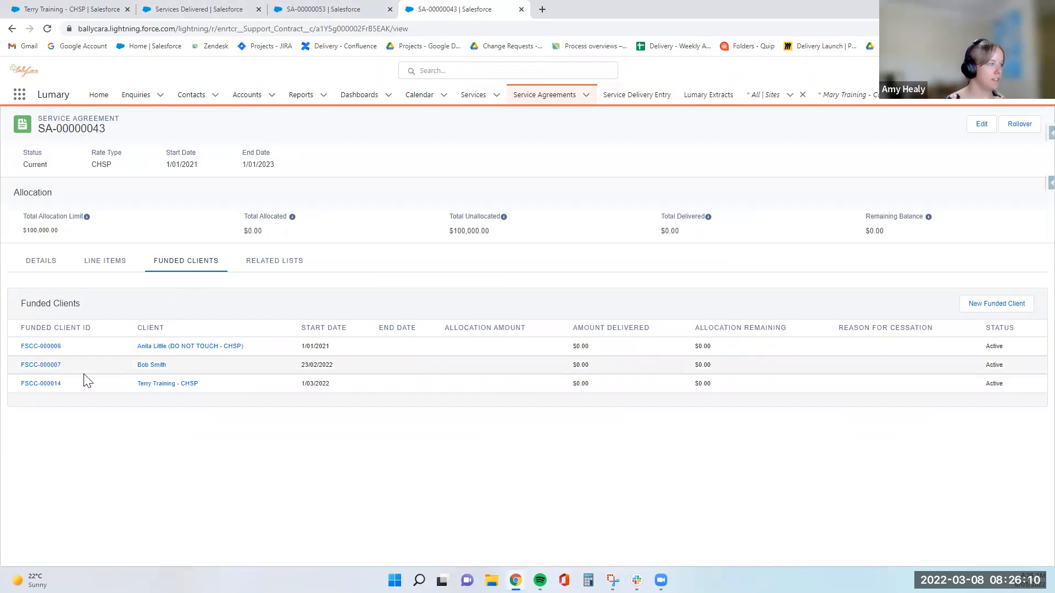
{"action": "left_click", "coordinate": [160, 385]}
{"action": "left_click", "coordinate": [214, 10]}
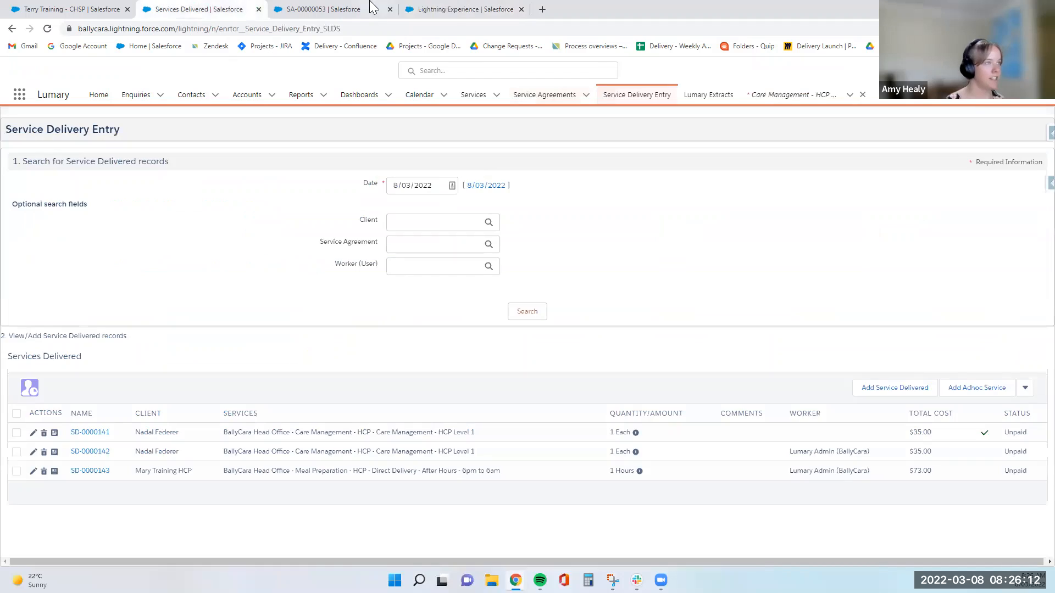
{"action": "left_click", "coordinate": [461, 9]}
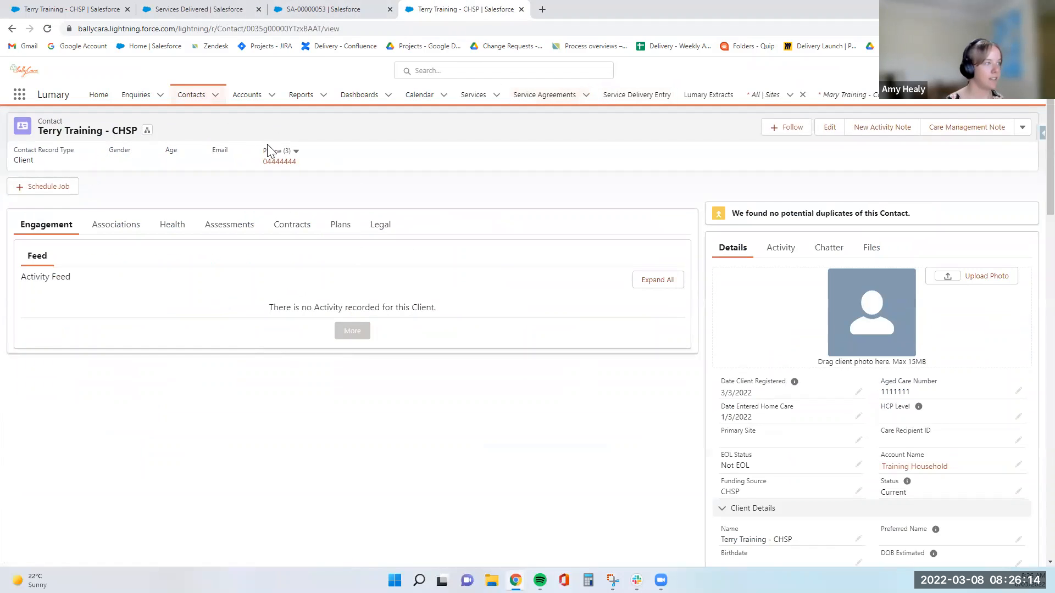
{"action": "left_click", "coordinate": [176, 8]}
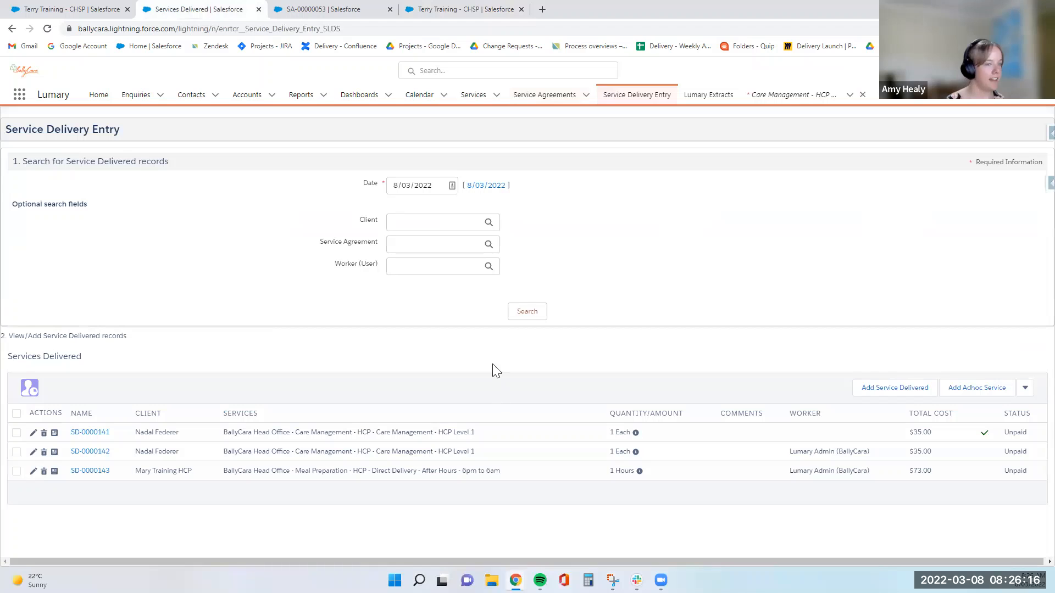
- Start a new entry with the admin worker, the CHSP training client and Personal Care
{"action": "left_click", "coordinate": [901, 388]}
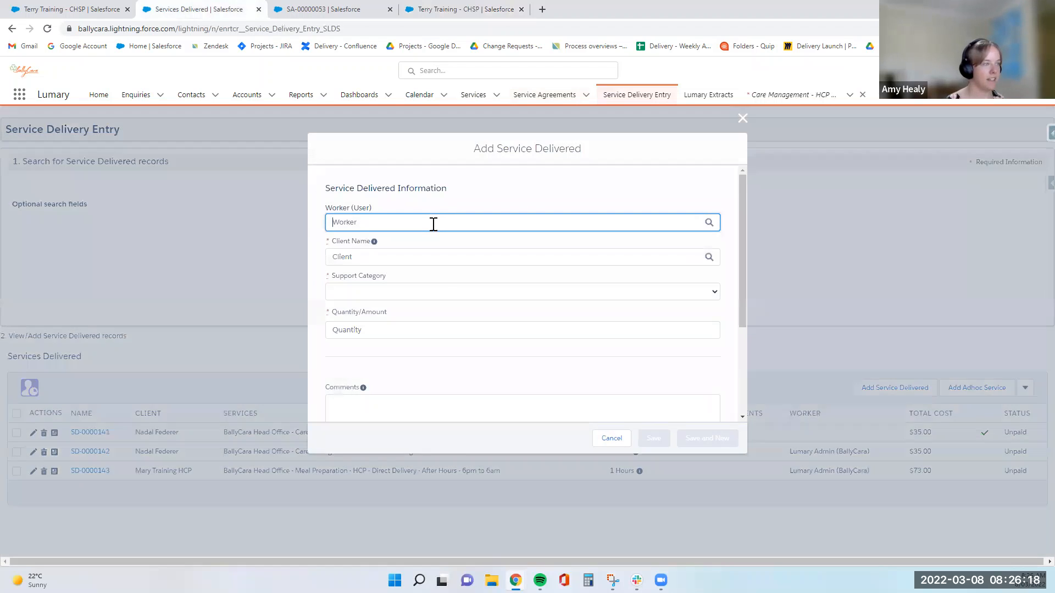
{"action": "type", "text": "Lumary"}
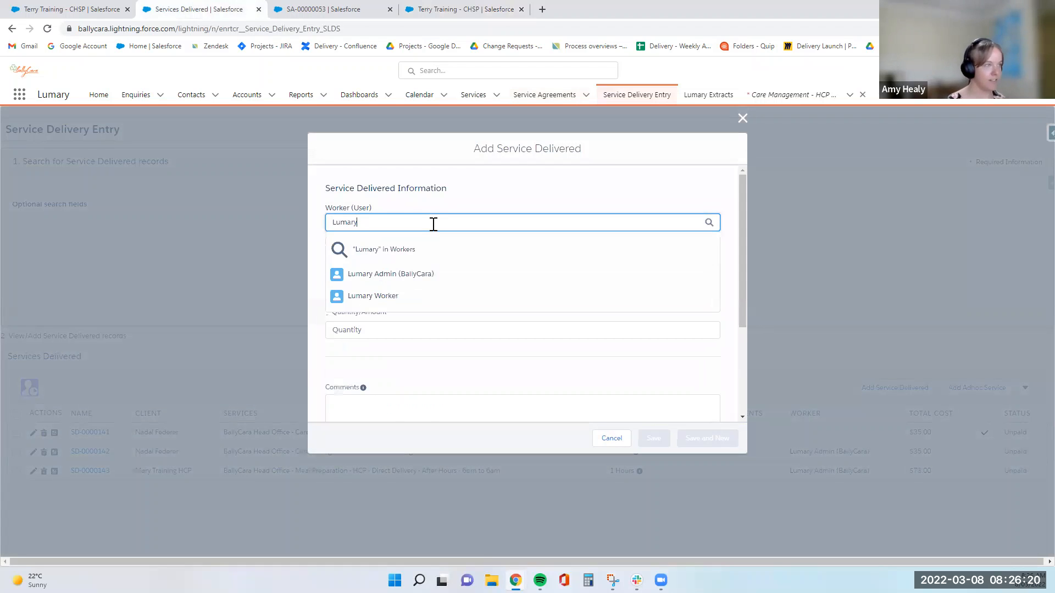
{"action": "left_click", "coordinate": [424, 273]}
{"action": "left_click", "coordinate": [416, 258]}
{"action": "type", "text": "Terry"}
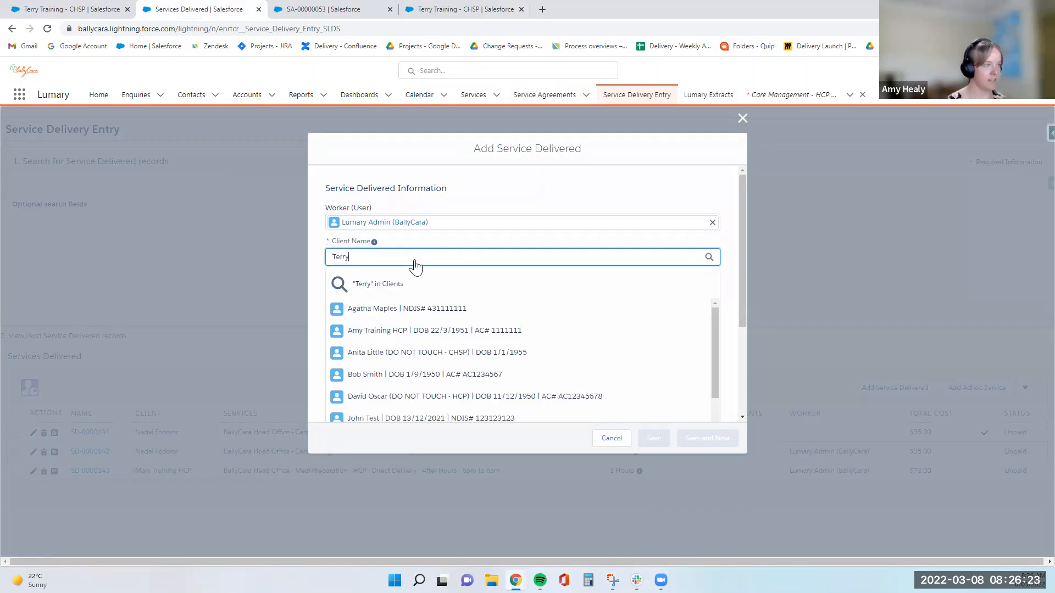
{"action": "key", "text": "Return"}
{"action": "left_click", "coordinate": [418, 300]}
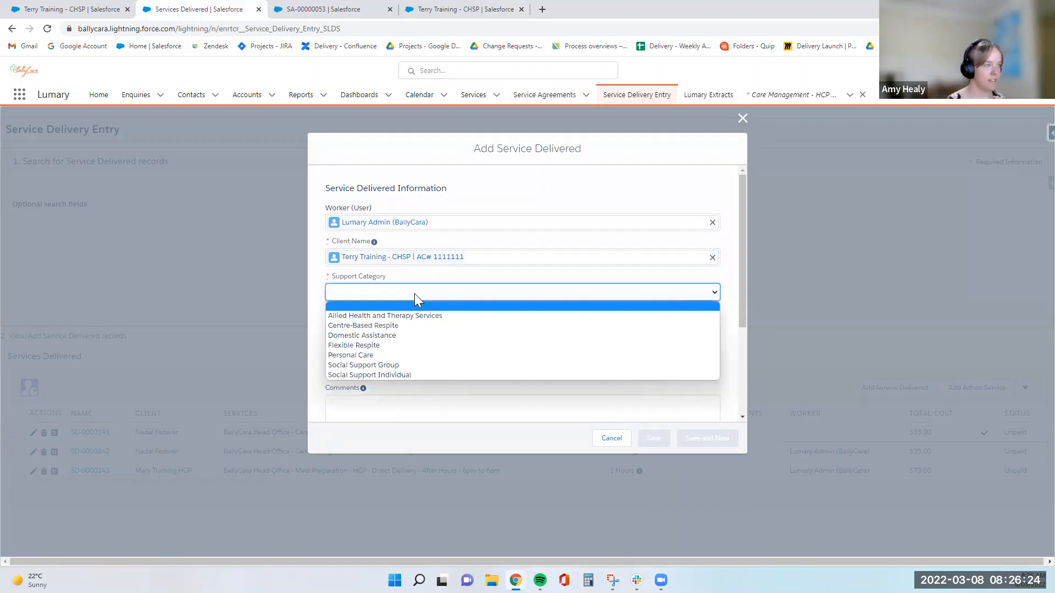
{"action": "left_click", "coordinate": [408, 355]}
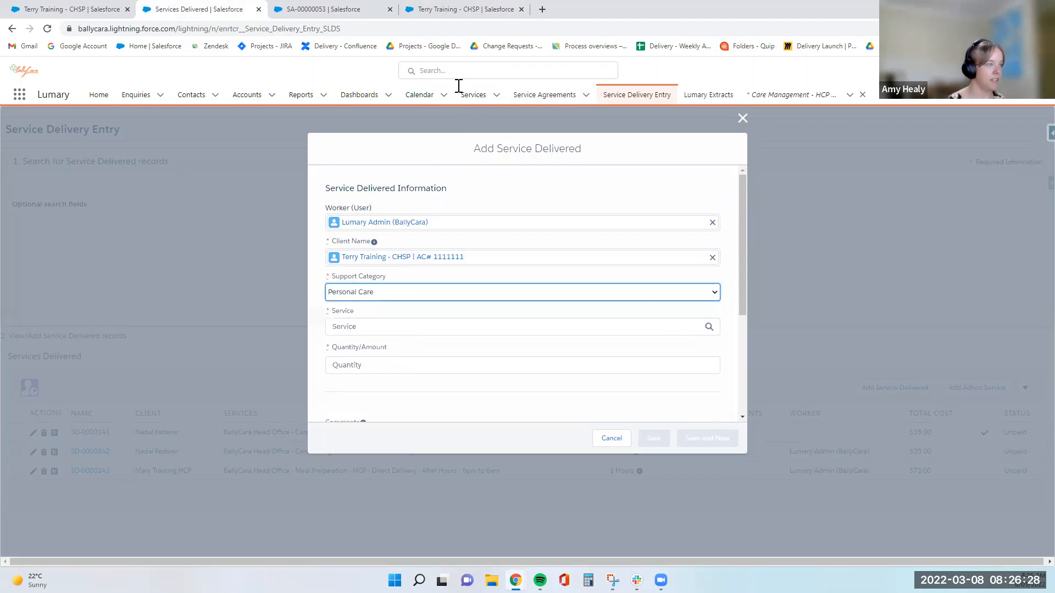
- Choose the medicine self-administration assistance service, site BallyCara Head Office and agreement item SA-00000043
{"action": "left_click", "coordinate": [449, 329]}
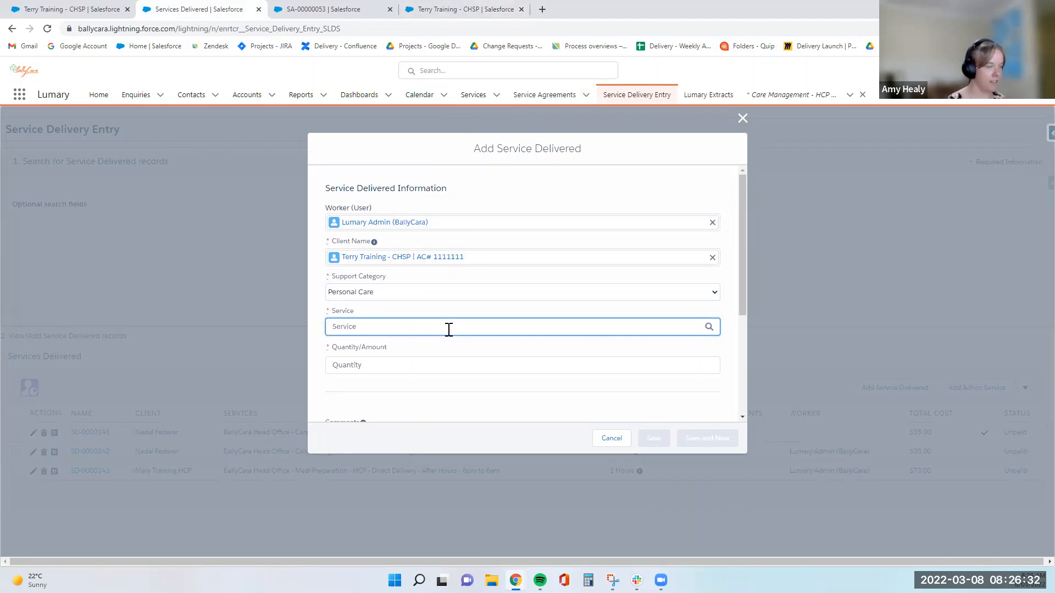
{"action": "type", "text": "as"}
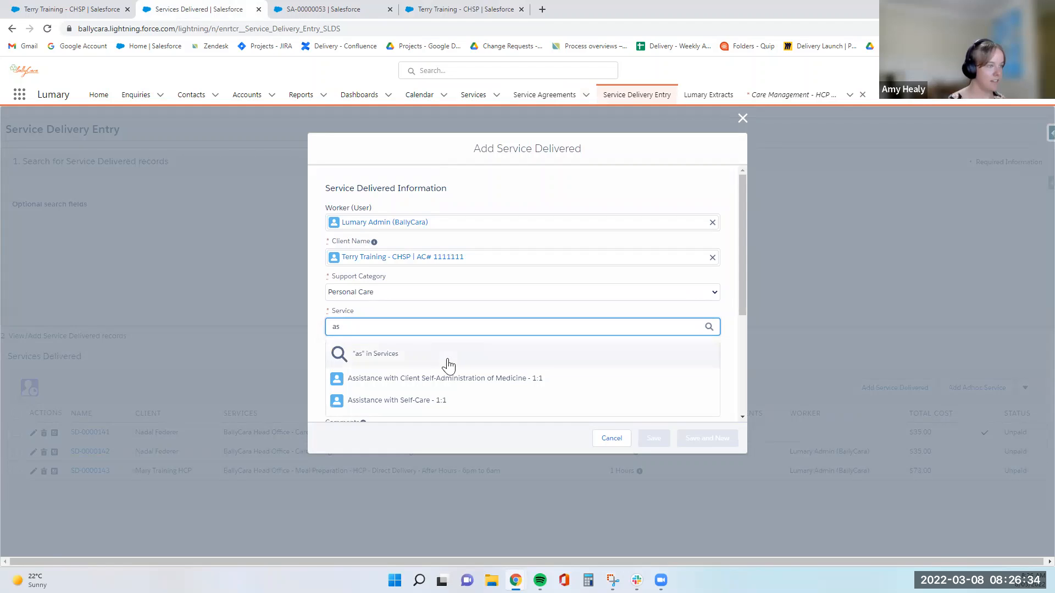
{"action": "left_click", "coordinate": [448, 378]}
{"action": "left_click", "coordinate": [449, 366]}
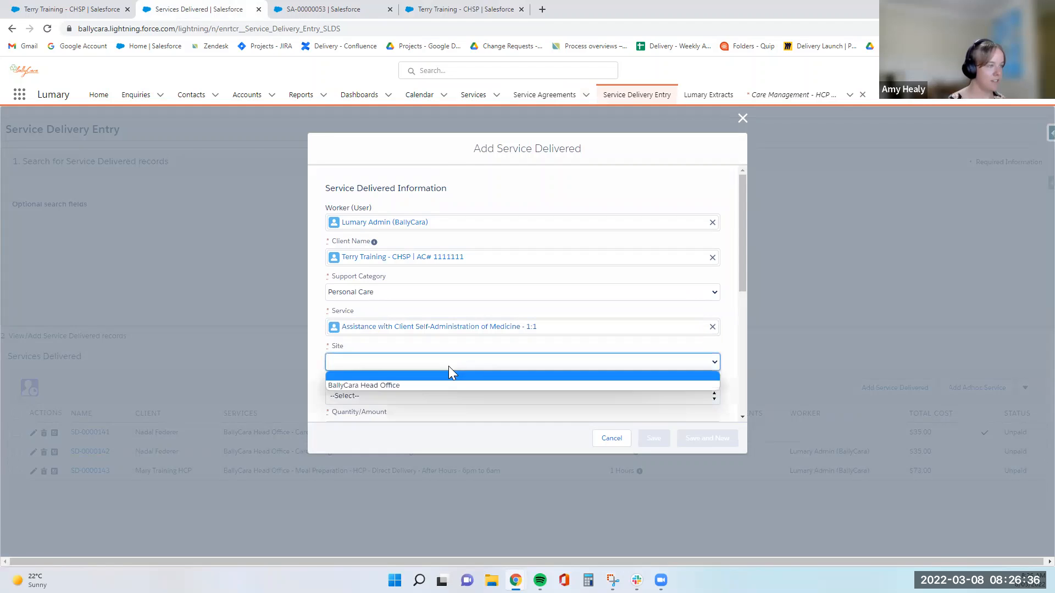
{"action": "left_click", "coordinate": [448, 385]}
{"action": "left_click", "coordinate": [448, 395]}
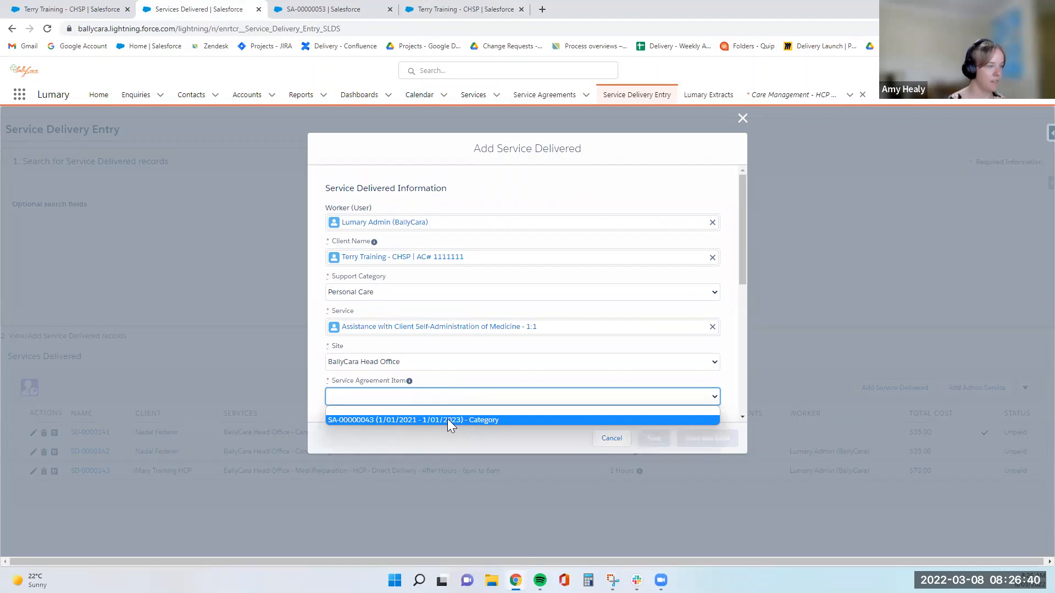
{"action": "left_click", "coordinate": [447, 418]}
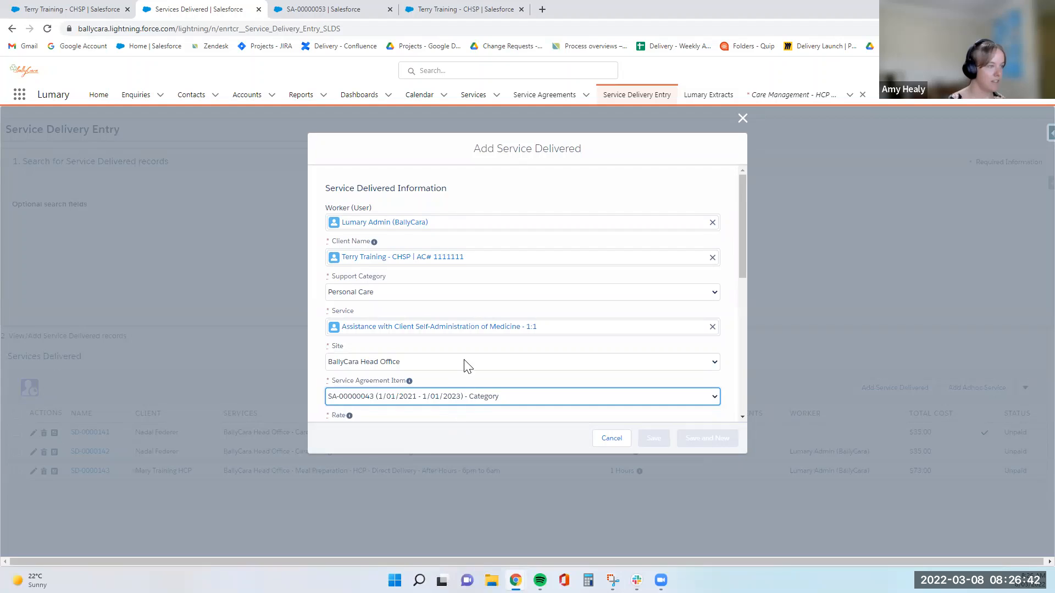
{"action": "scroll", "coordinate": [466, 366], "scroll_direction": "down", "scroll_amount": 1}
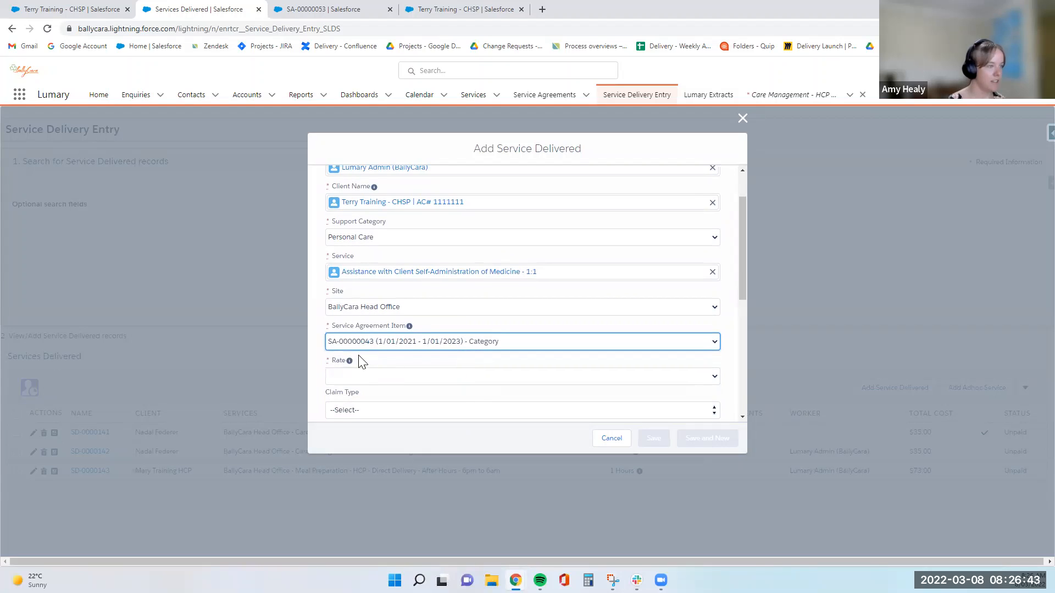
- Inspect block agreement SA-00000043 from the CHSP client's contracts, then list the entry's rate options
{"action": "left_click", "coordinate": [483, 7]}
{"action": "left_click", "coordinate": [288, 225]}
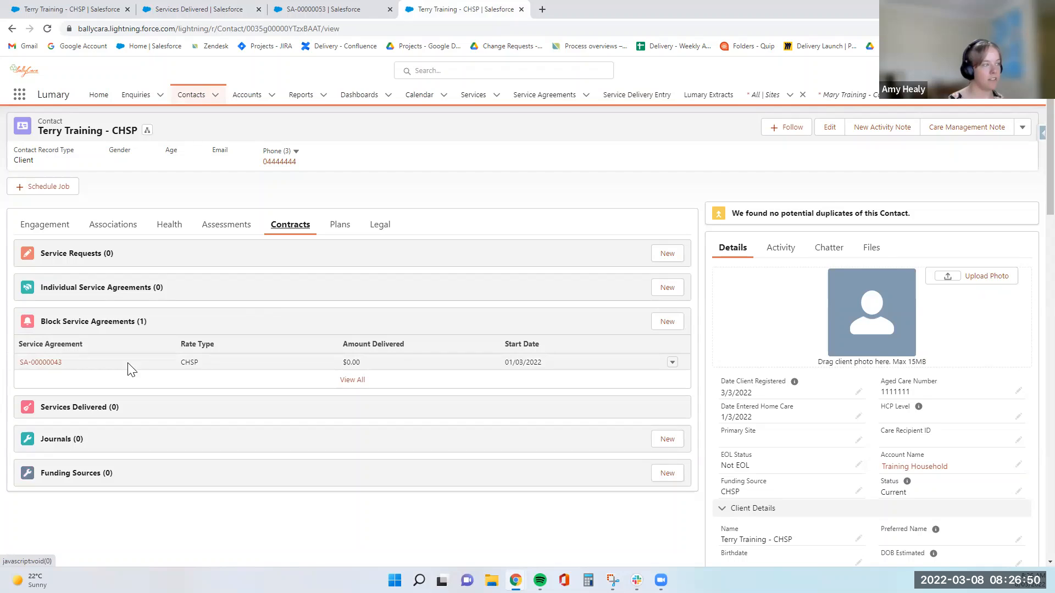
{"action": "left_click", "coordinate": [41, 362]}
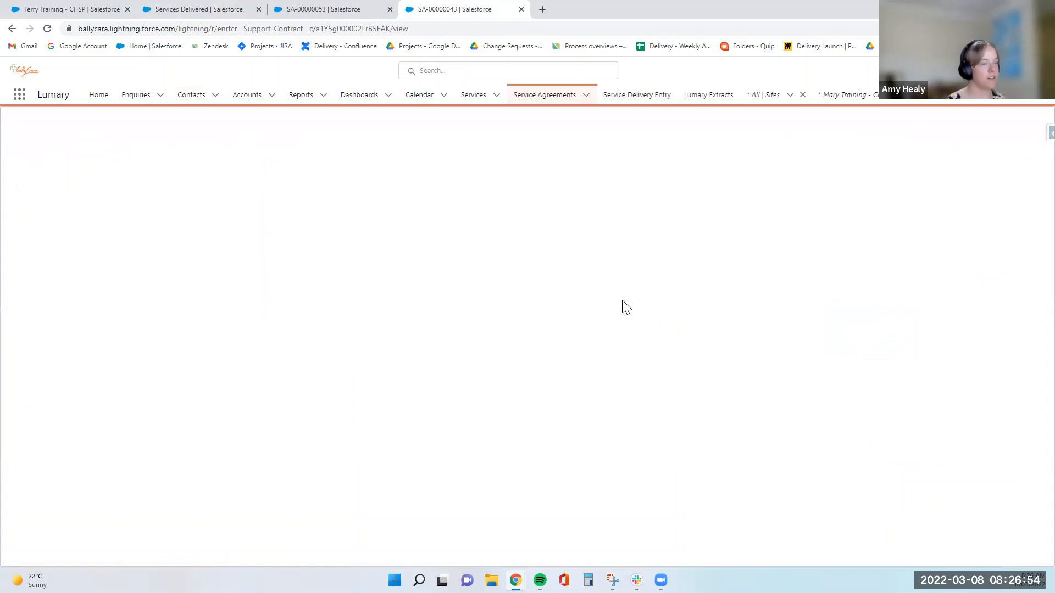
{"action": "scroll", "coordinate": [588, 350], "scroll_direction": "down", "scroll_amount": 3}
{"action": "scroll", "coordinate": [67, 239], "scroll_direction": "up", "scroll_amount": 3}
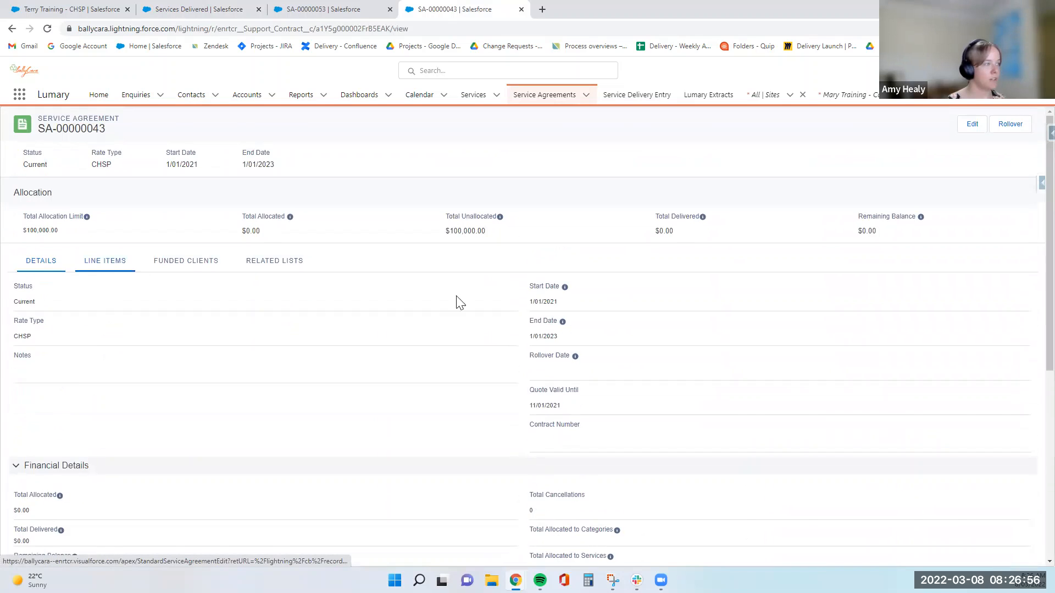
{"action": "scroll", "coordinate": [553, 316], "scroll_direction": "down", "scroll_amount": 14}
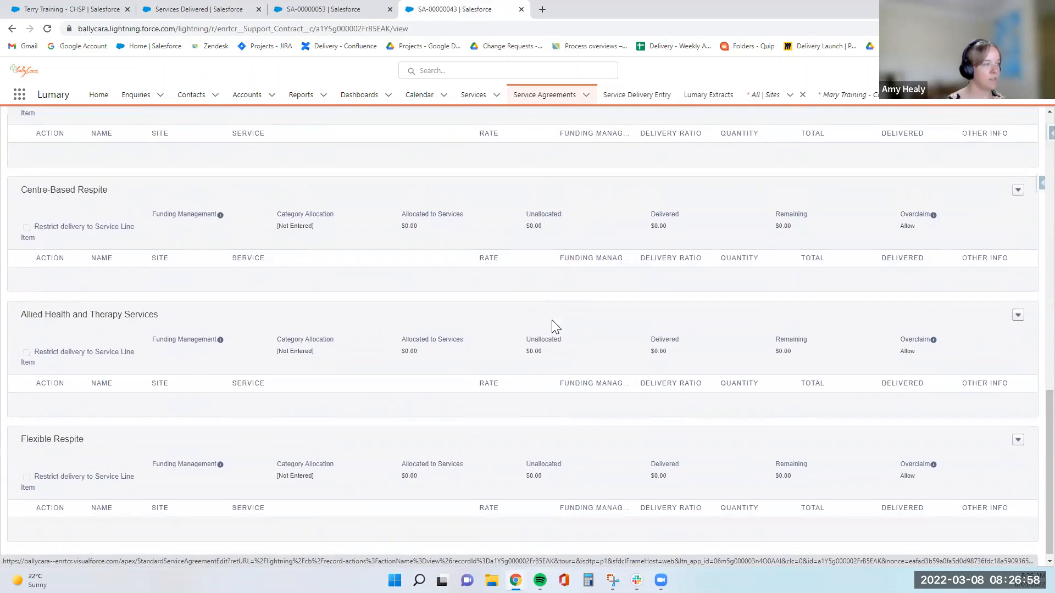
{"action": "scroll", "coordinate": [547, 361], "scroll_direction": "up", "scroll_amount": 12}
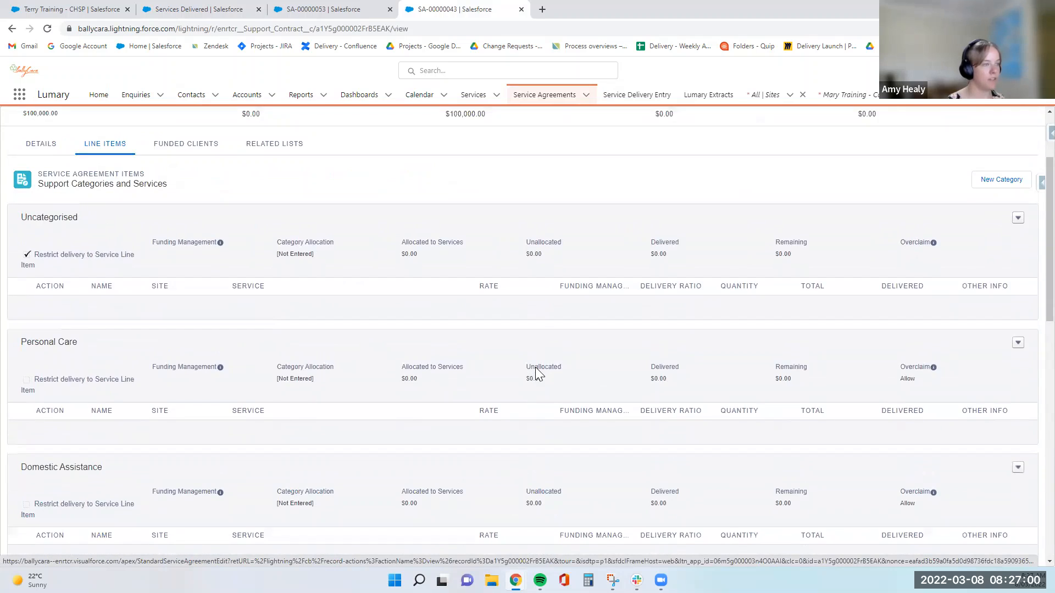
{"action": "left_click", "coordinate": [357, 10]}
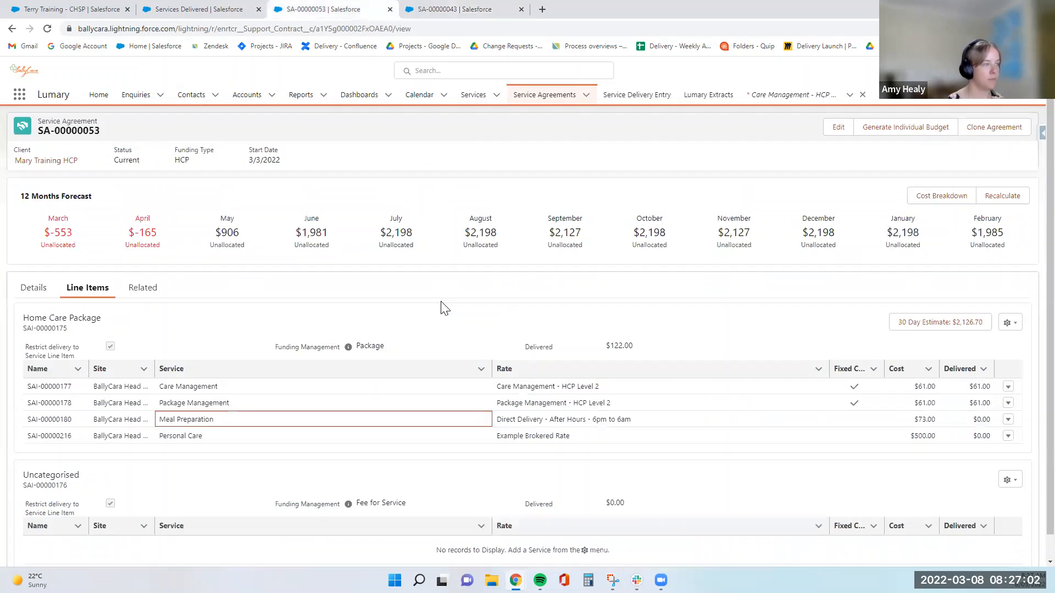
{"action": "left_click", "coordinate": [199, 9]}
{"action": "left_click", "coordinate": [413, 377]}
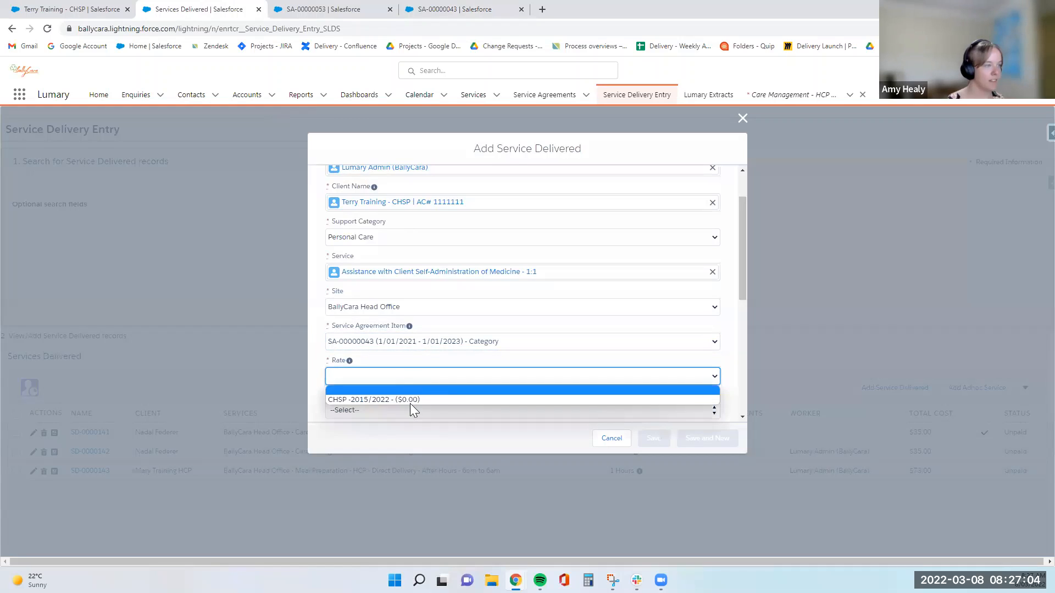
- Pick the CHSP 2015/2022 rate, enter quantity 1, tick Client Accepted and save
{"action": "left_click", "coordinate": [407, 400]}
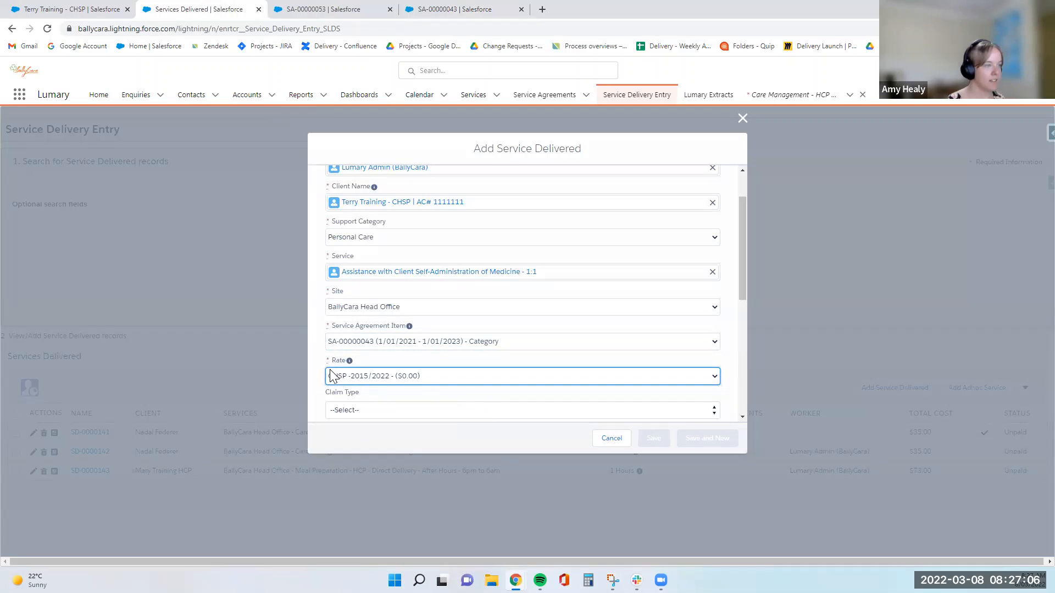
{"action": "scroll", "coordinate": [354, 349], "scroll_direction": "down", "scroll_amount": 1}
{"action": "scroll", "coordinate": [355, 348], "scroll_direction": "down", "scroll_amount": 1}
{"action": "left_click", "coordinate": [363, 300]}
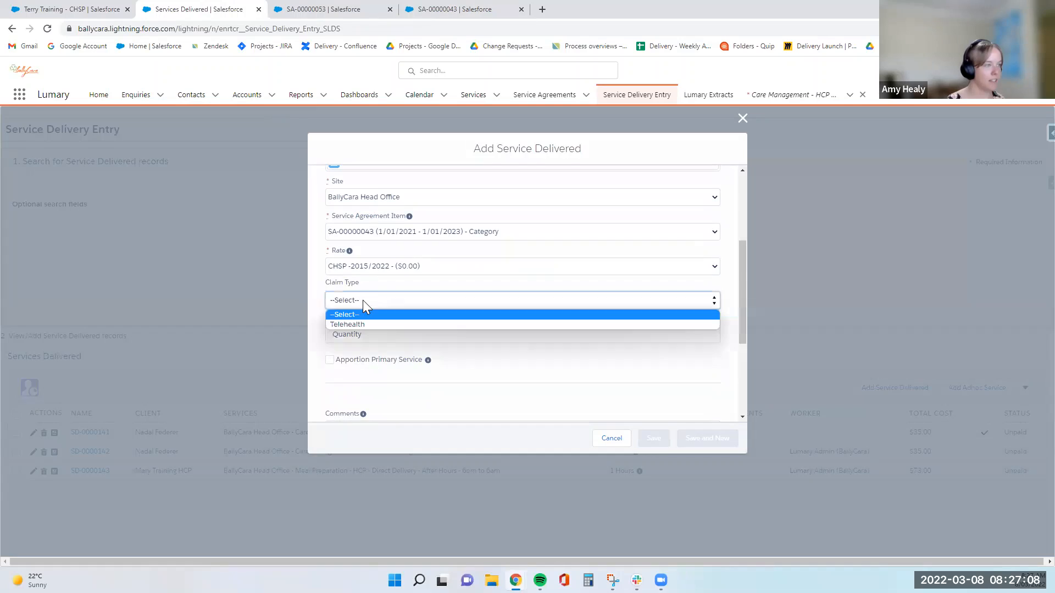
{"action": "left_click", "coordinate": [317, 292]}
{"action": "left_click", "coordinate": [394, 339]}
{"action": "type", "text": "1"}
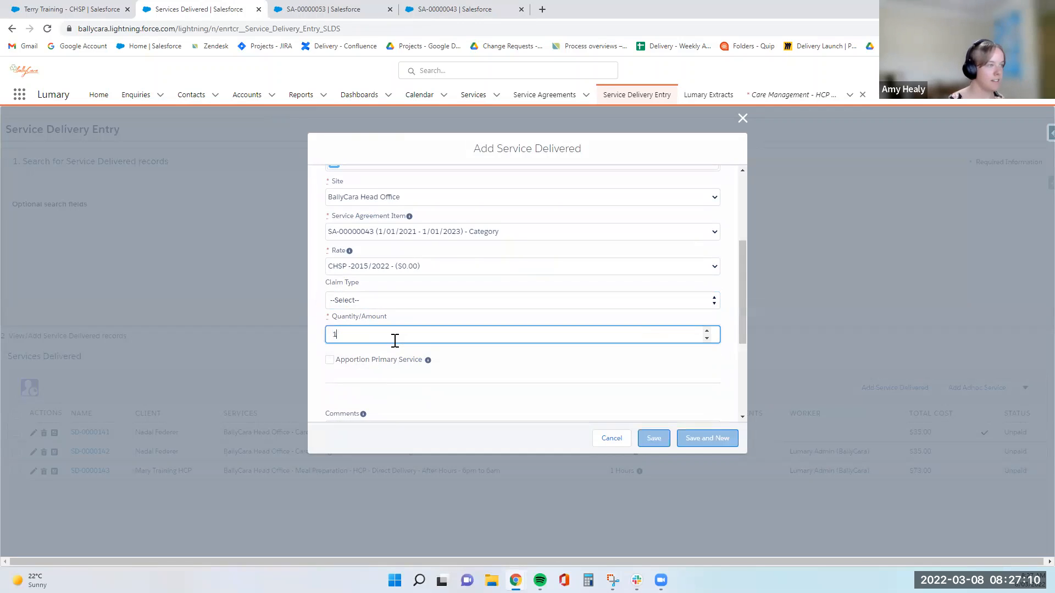
{"action": "scroll", "coordinate": [518, 377], "scroll_direction": "up", "scroll_amount": 3}
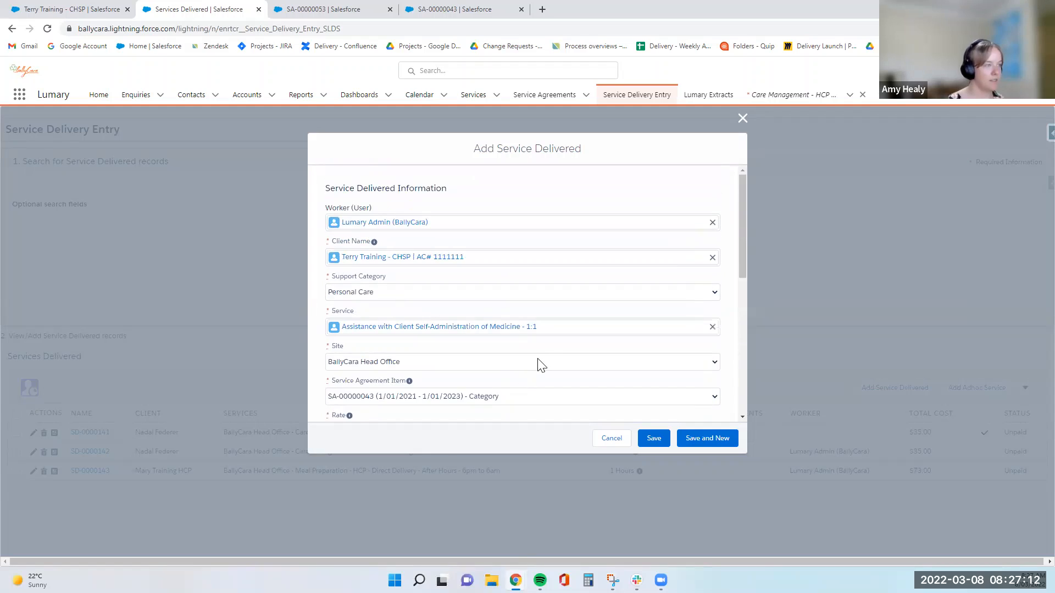
{"action": "scroll", "coordinate": [539, 365], "scroll_direction": "down", "scroll_amount": 6}
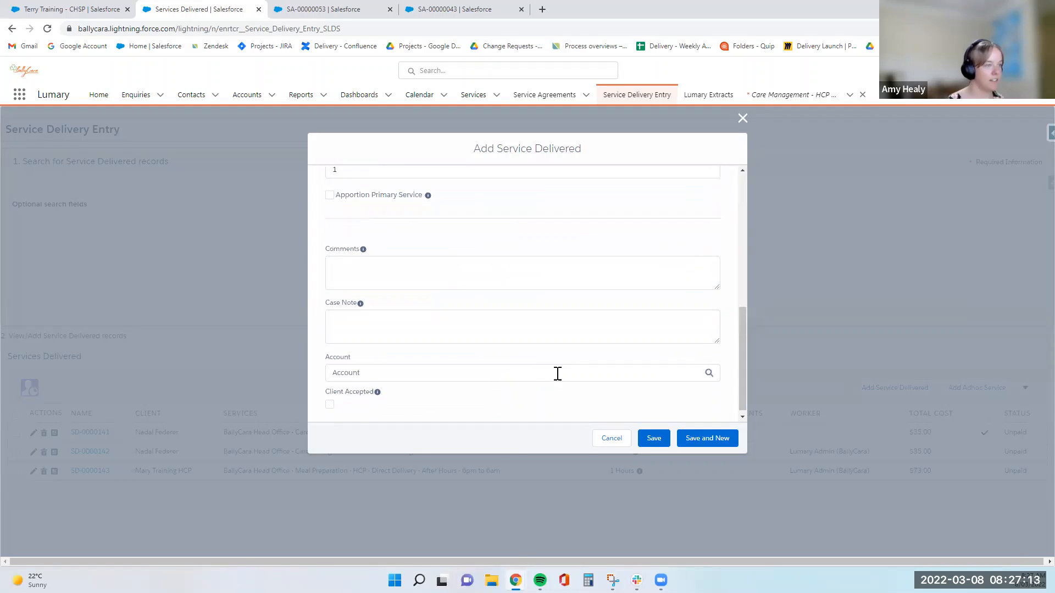
{"action": "left_click", "coordinate": [329, 405]}
{"action": "left_click", "coordinate": [643, 435]}
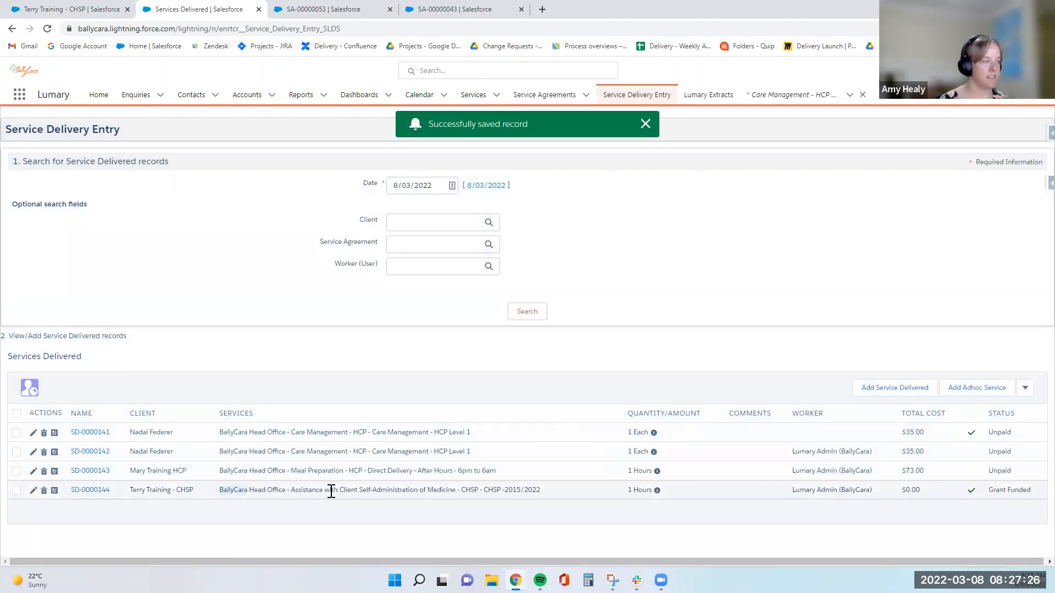
- Highlight the new record's service description in the services delivered list
{"action": "left_click_drag", "start_coordinate": [331, 490], "coordinate": [551, 491]}
{"action": "left_click", "coordinate": [548, 491]}
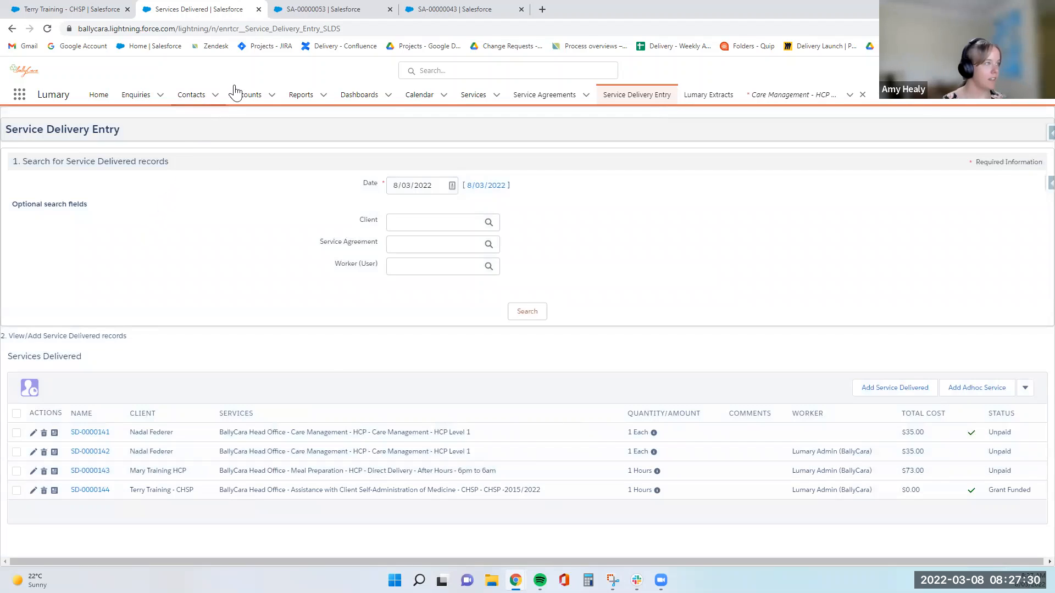
{"action": "left_click", "coordinate": [324, 9]}
- Go to the HCP training client's contact record and show its Contracts tab
{"action": "left_click", "coordinate": [47, 168]}
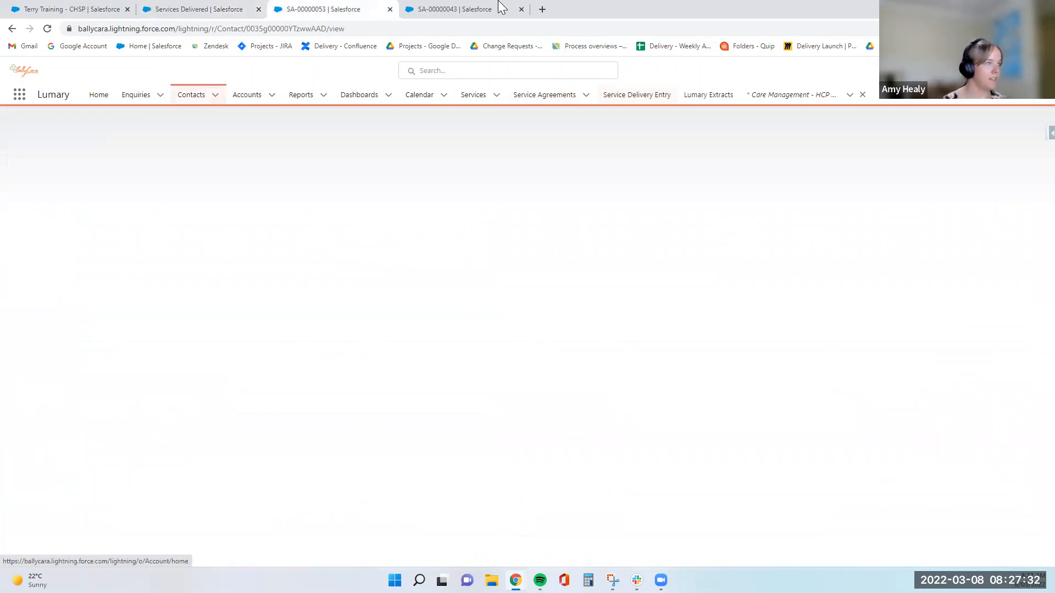
{"action": "left_click", "coordinate": [483, 7]}
{"action": "scroll", "coordinate": [224, 261], "scroll_direction": "up", "scroll_amount": 3}
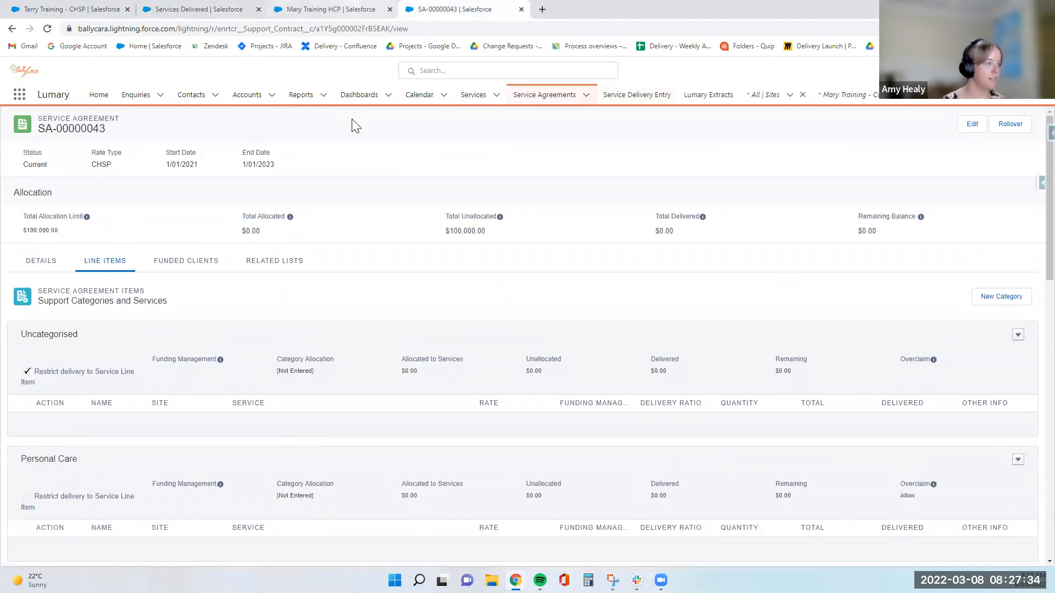
{"action": "left_click", "coordinate": [335, 9]}
{"action": "left_click", "coordinate": [288, 311]}
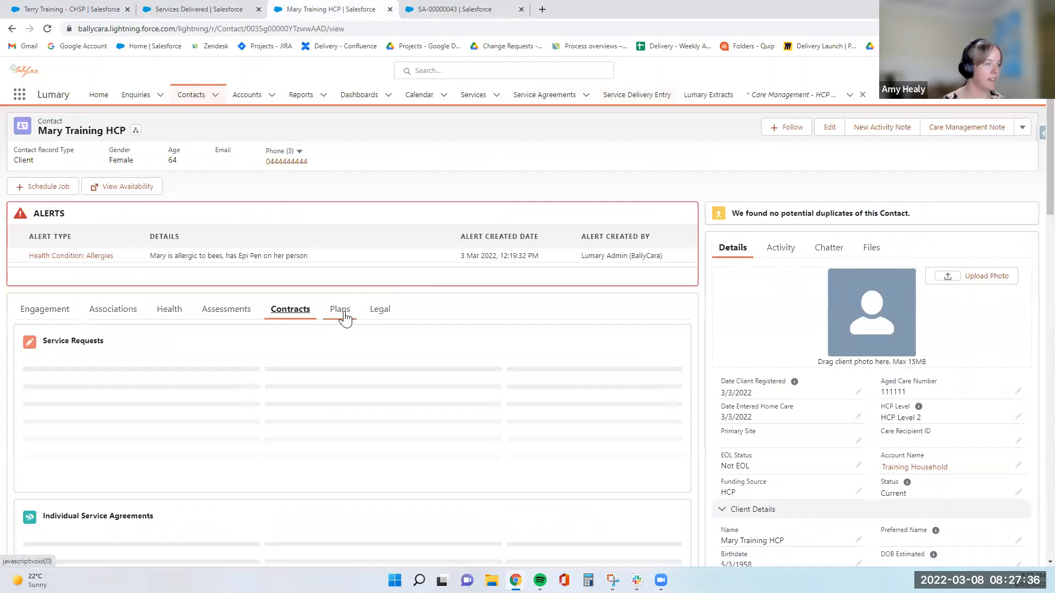
- Review the three services delivered, their dates and the total including GST column
{"action": "scroll", "coordinate": [346, 317], "scroll_direction": "down", "scroll_amount": 1}
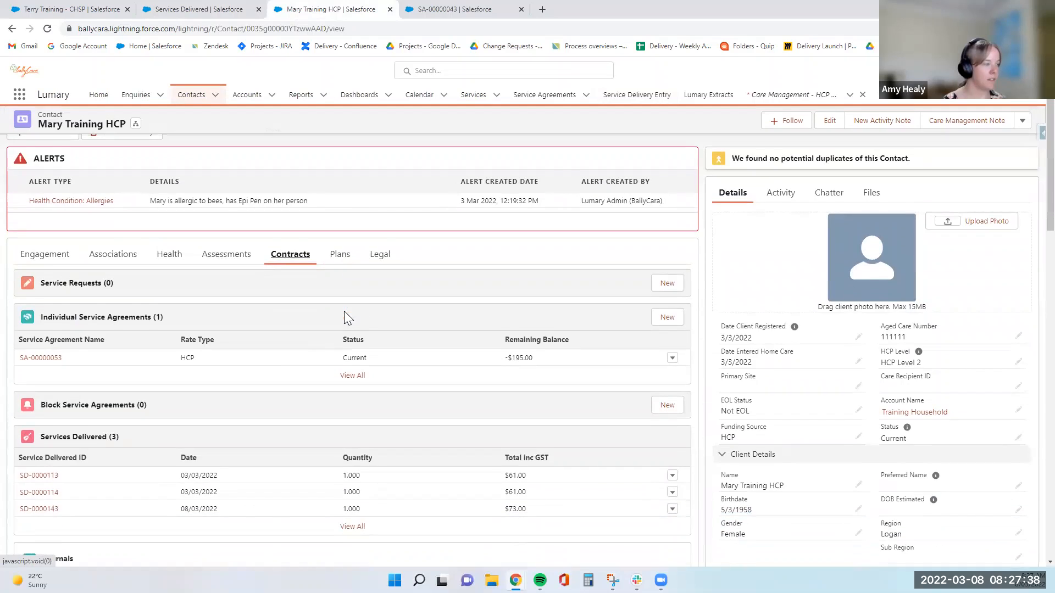
{"action": "scroll", "coordinate": [346, 317], "scroll_direction": "down", "scroll_amount": 1}
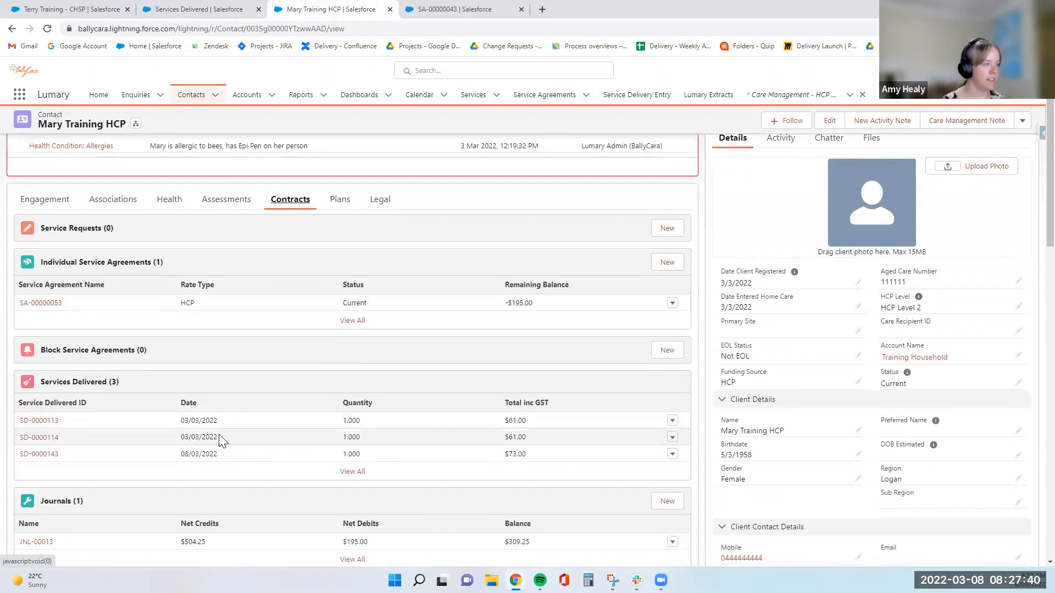
{"action": "left_click", "coordinate": [201, 421]}
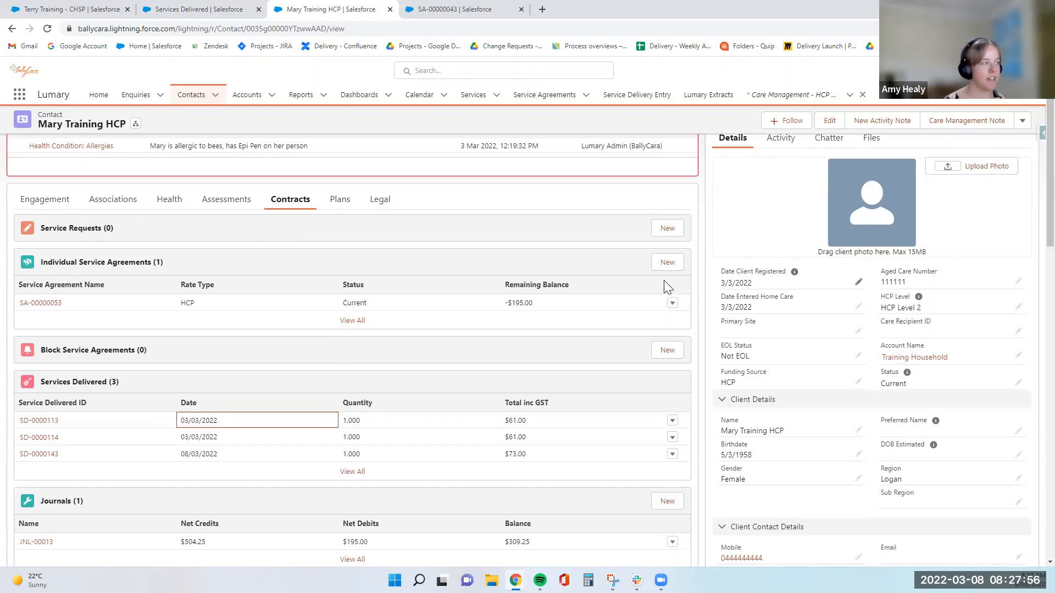
{"action": "left_click", "coordinate": [520, 398]}
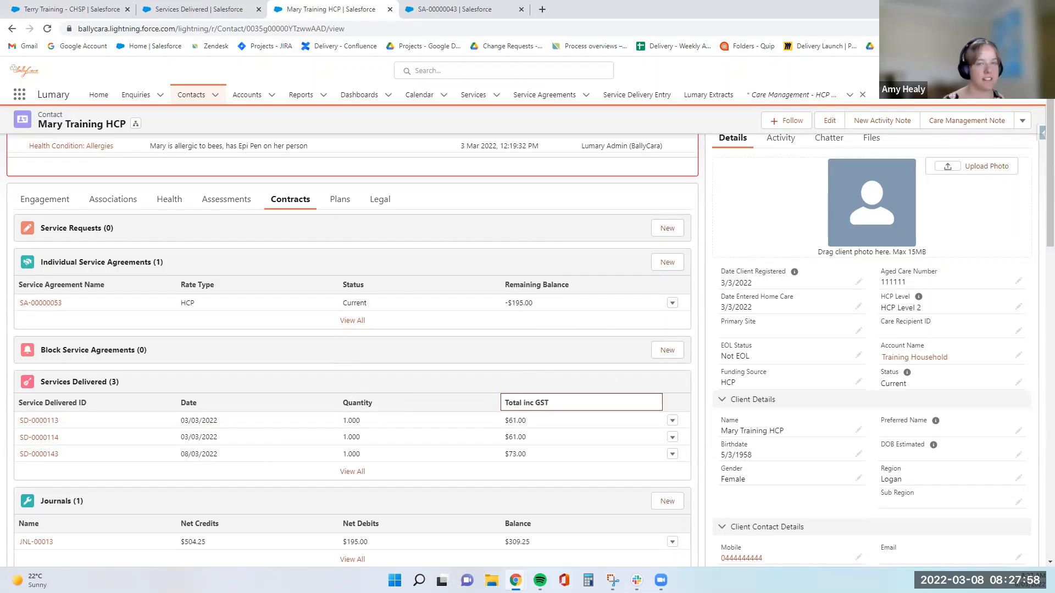
{"action": "scroll", "coordinate": [607, 362], "scroll_direction": "down", "scroll_amount": 2}
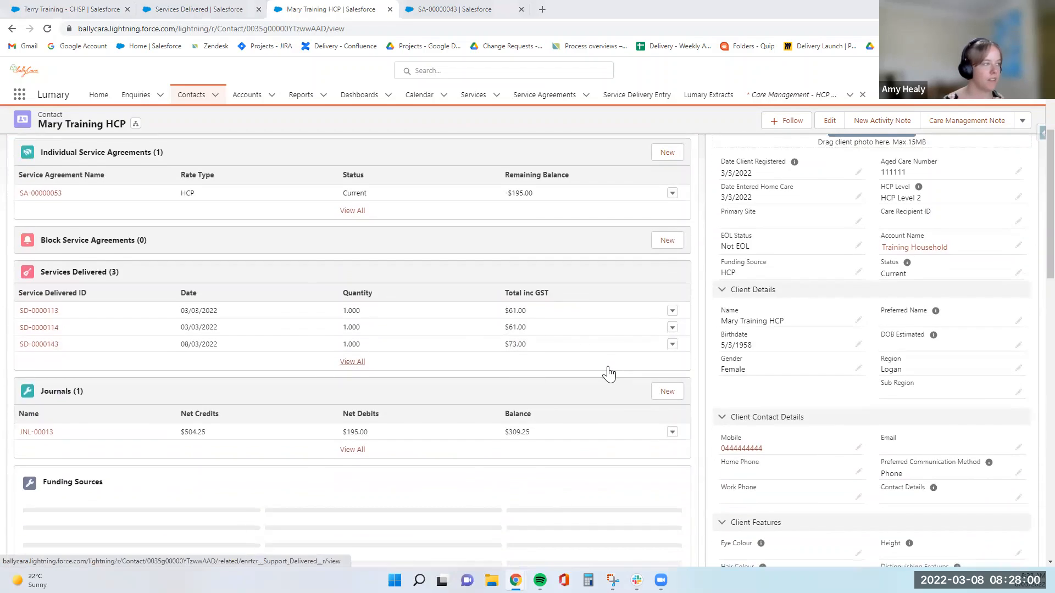
{"action": "scroll", "coordinate": [607, 370], "scroll_direction": "up", "scroll_amount": 4}
{"action": "scroll", "coordinate": [607, 369], "scroll_direction": "down", "scroll_amount": 2}
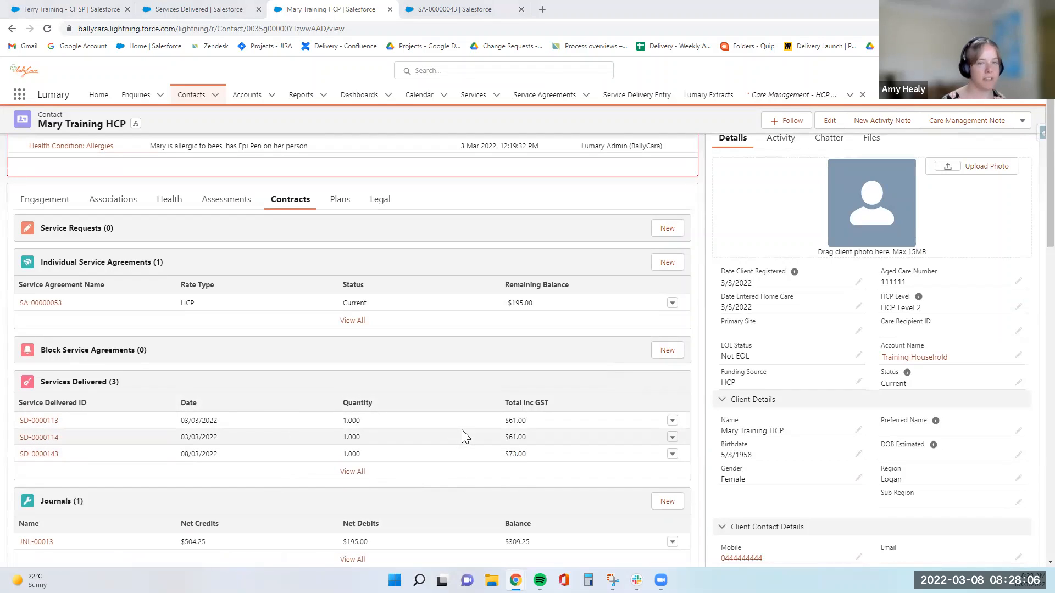
{"action": "scroll", "coordinate": [802, 198], "scroll_direction": "up", "scroll_amount": 1}
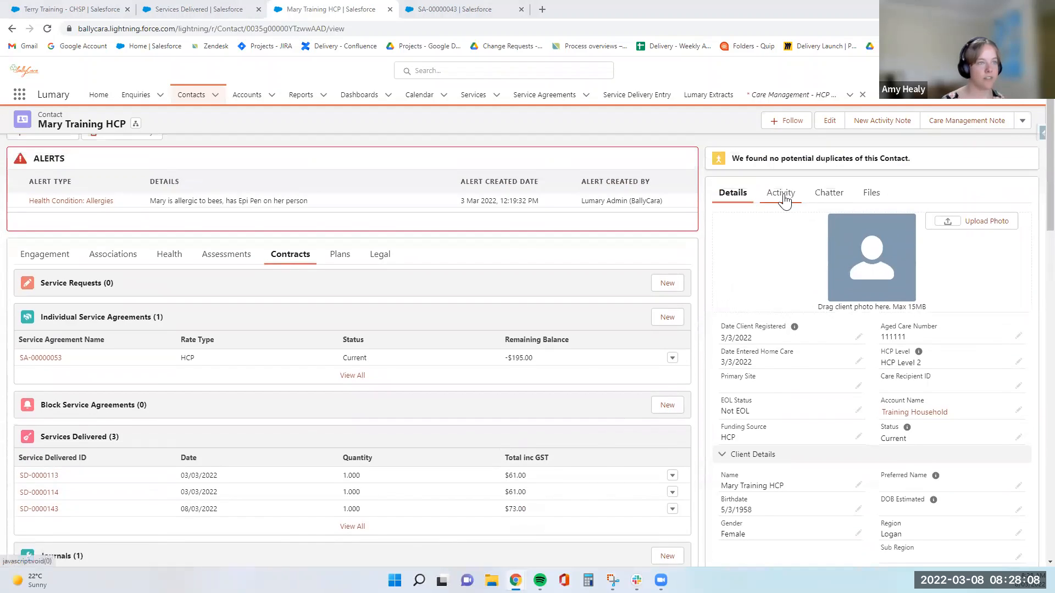
- Create a new task with subject 'Task' for the training HCP client, save it, and open its record
{"action": "left_click", "coordinate": [784, 199]}
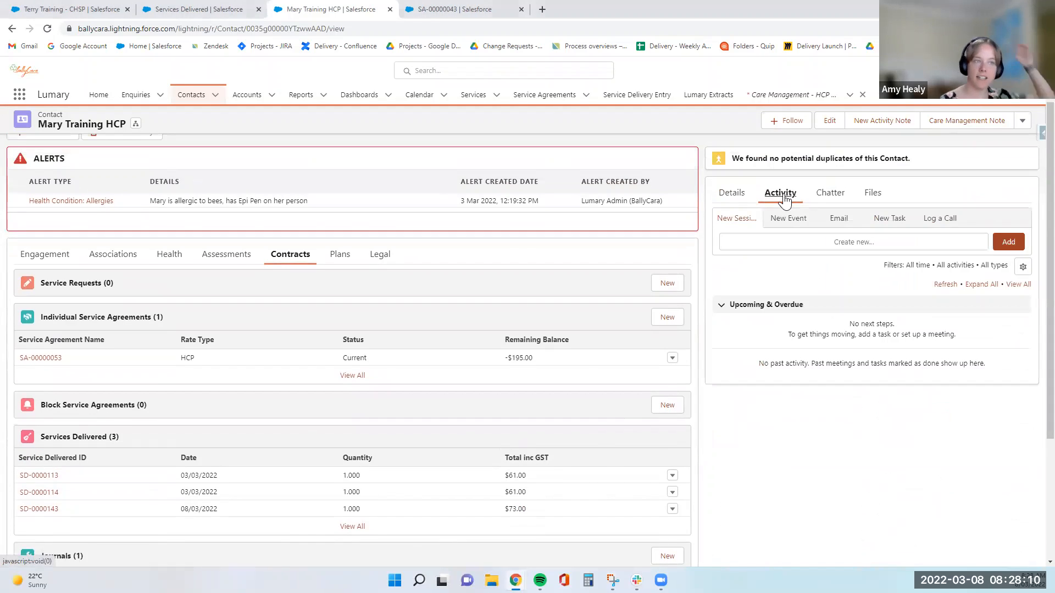
{"action": "left_click", "coordinate": [899, 229]}
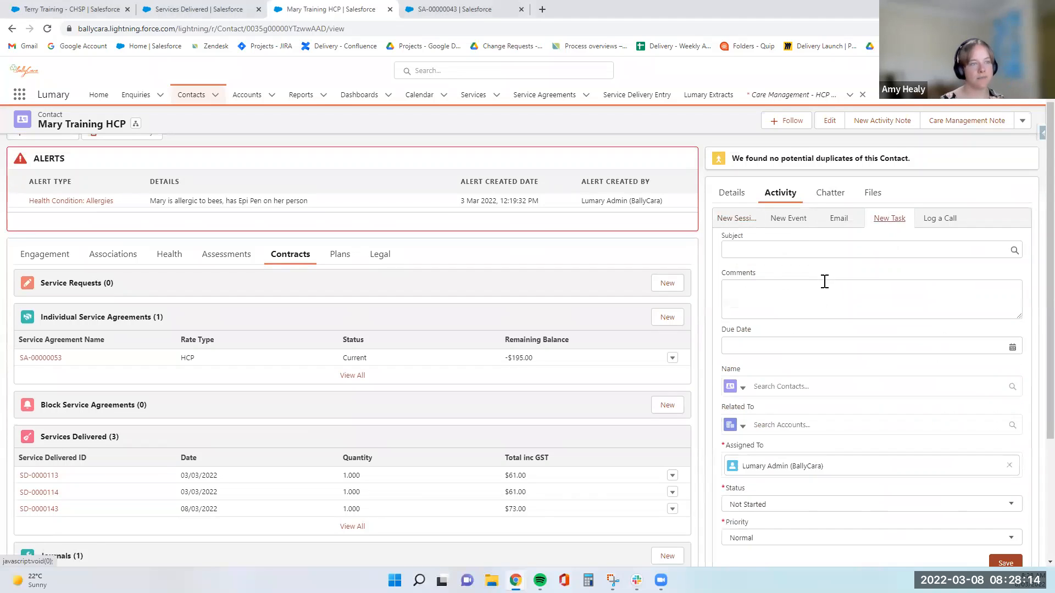
{"action": "left_click", "coordinate": [807, 251]}
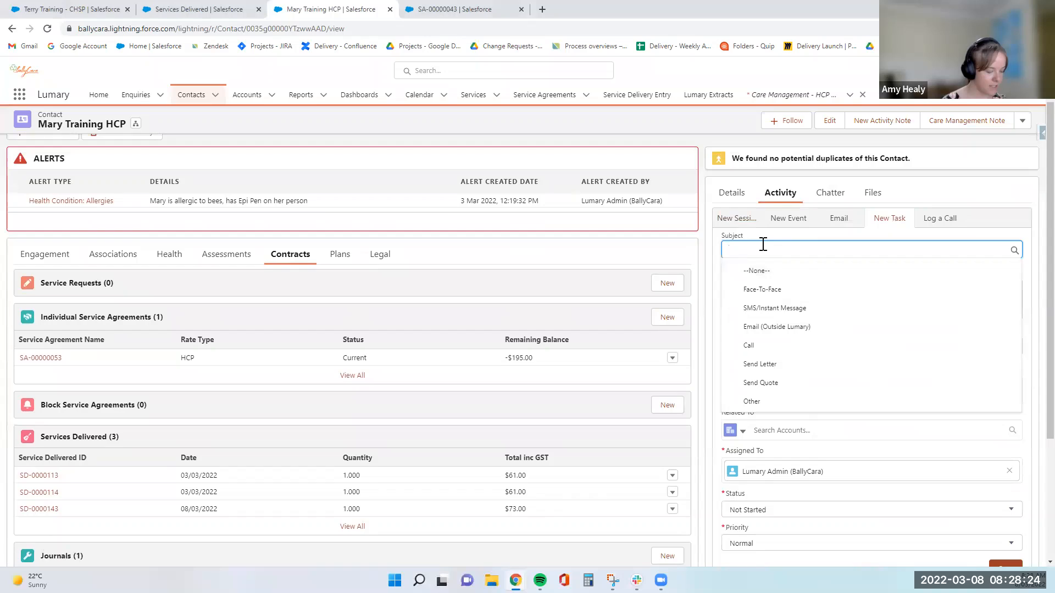
{"action": "type", "text": "Task Mary HCP"}
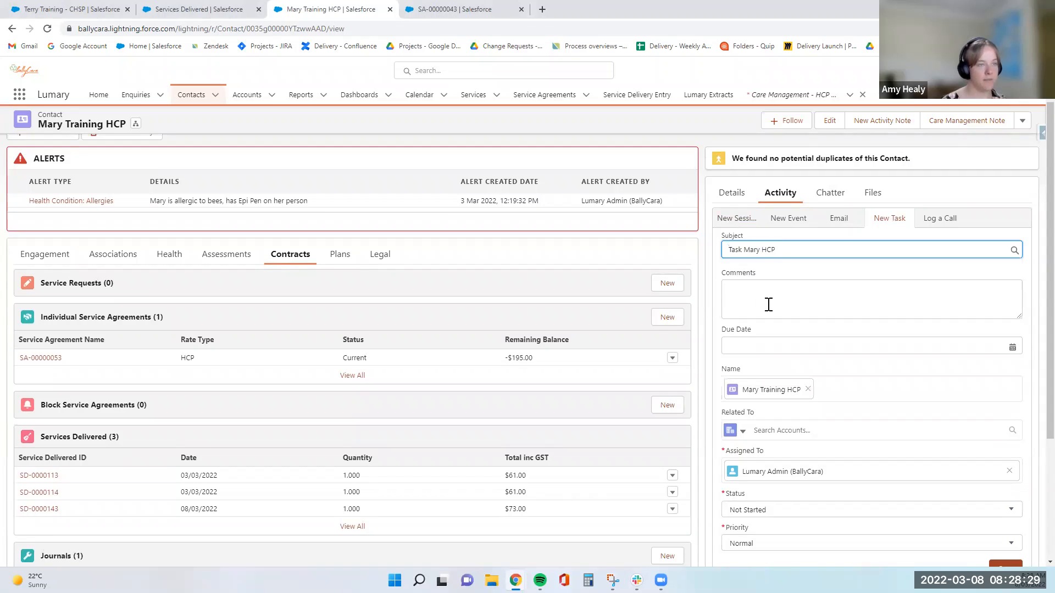
{"action": "left_click", "coordinate": [769, 304]}
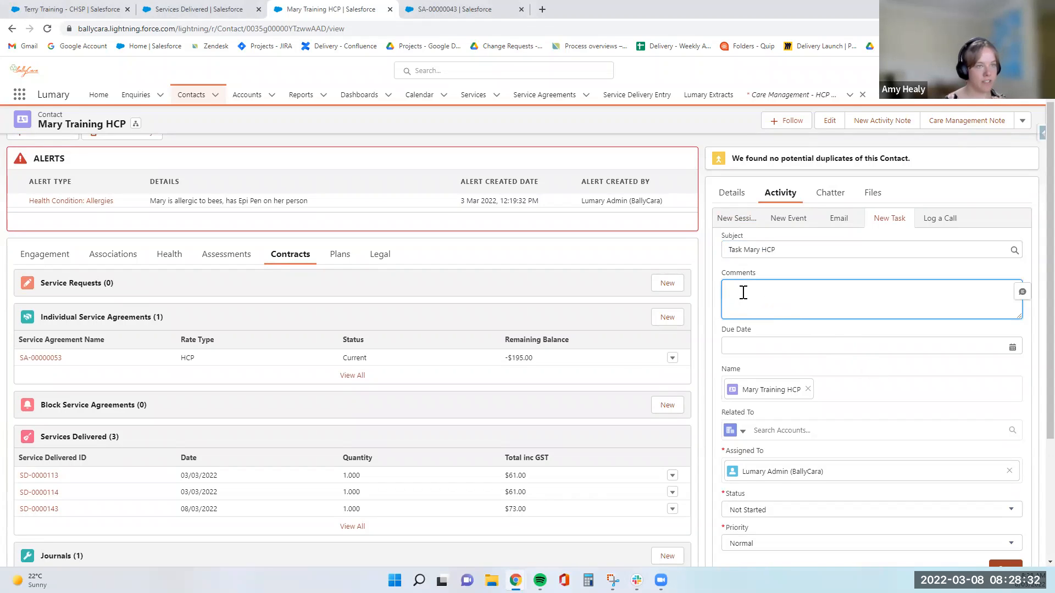
{"action": "scroll", "coordinate": [745, 294], "scroll_direction": "down", "scroll_amount": 1}
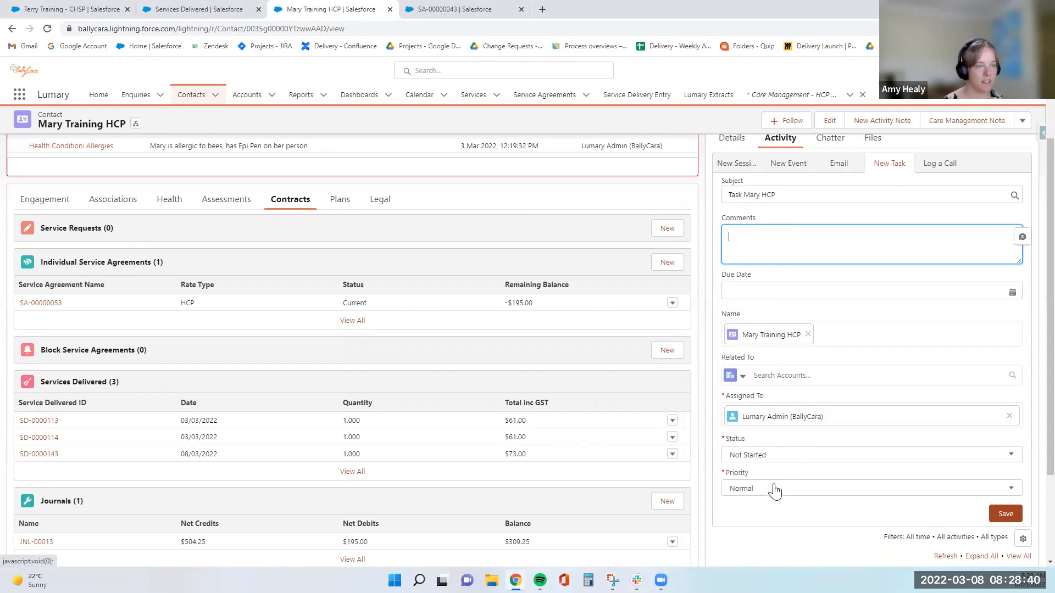
{"action": "left_click", "coordinate": [1005, 515]}
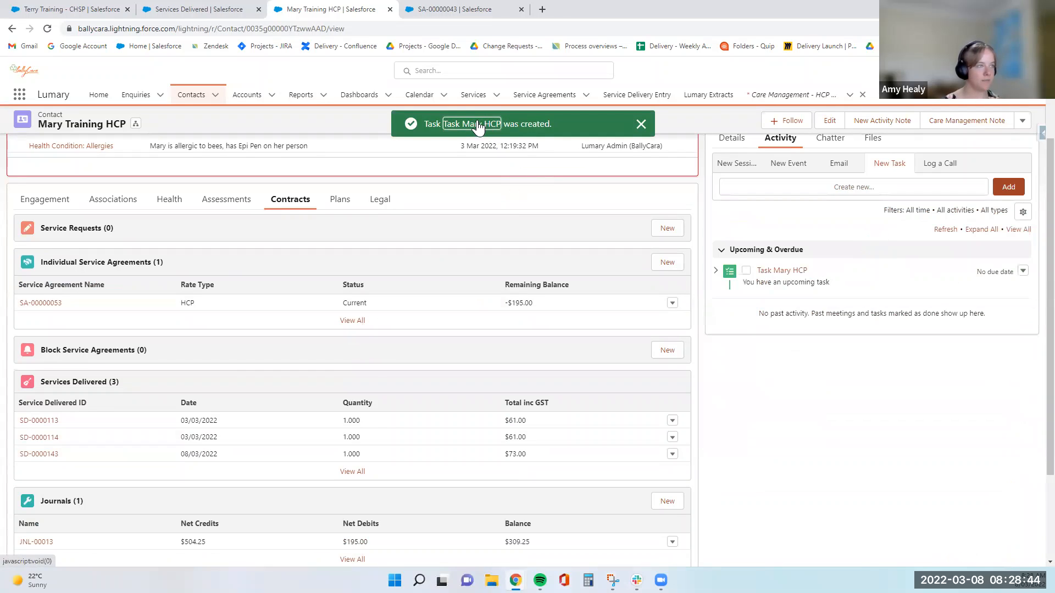
{"action": "left_click", "coordinate": [473, 124]}
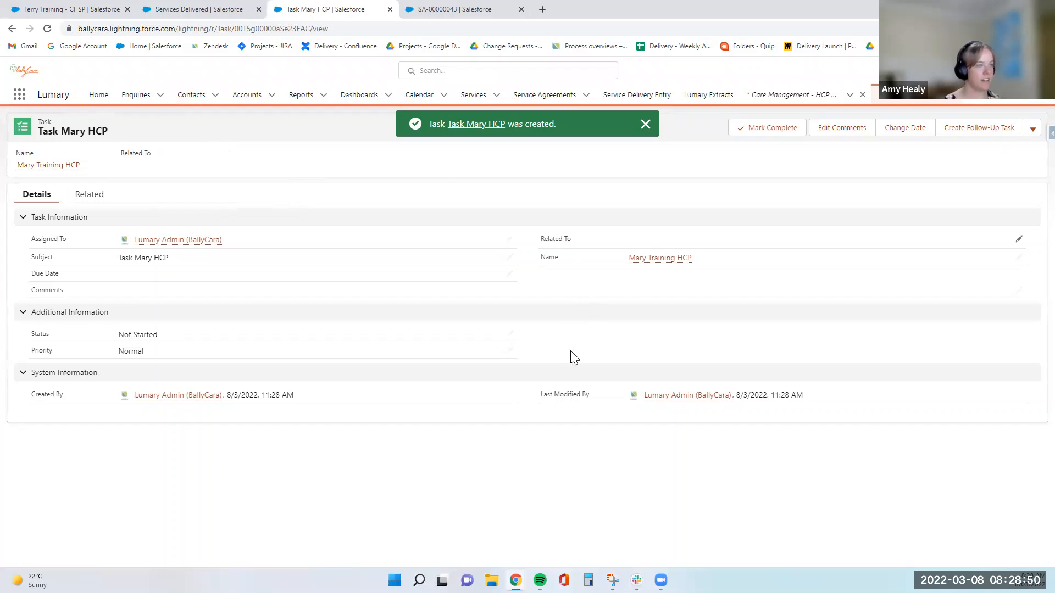
- View the task's related records and start a new service delivered entry
{"action": "left_click", "coordinate": [89, 195]}
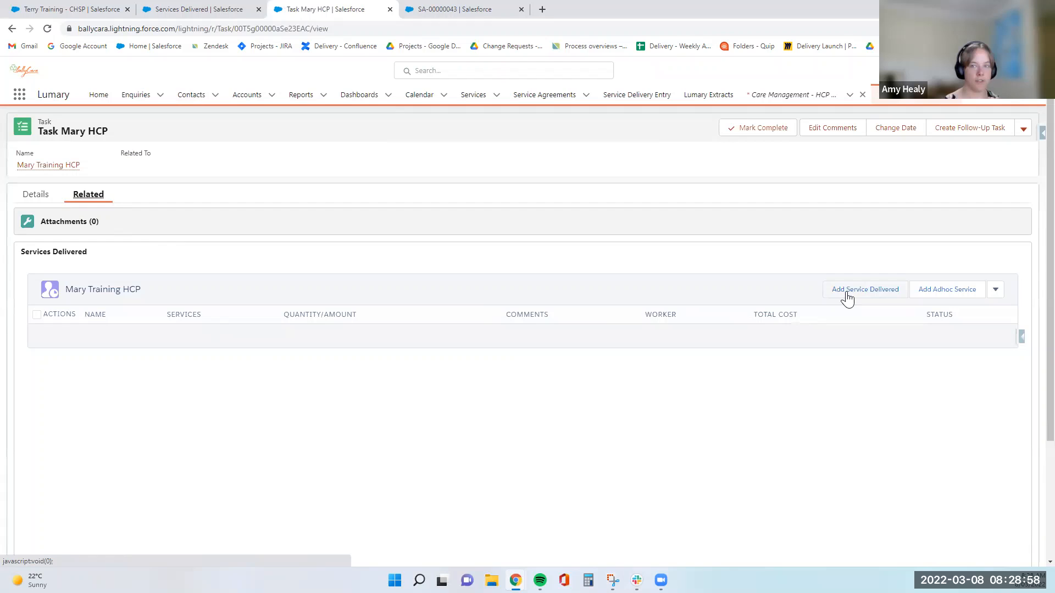
{"action": "left_click", "coordinate": [846, 294]}
- Set the worker to the Lumary admin user and the support category to Home Care Package
{"action": "scroll", "coordinate": [593, 377], "scroll_direction": "down", "scroll_amount": 1}
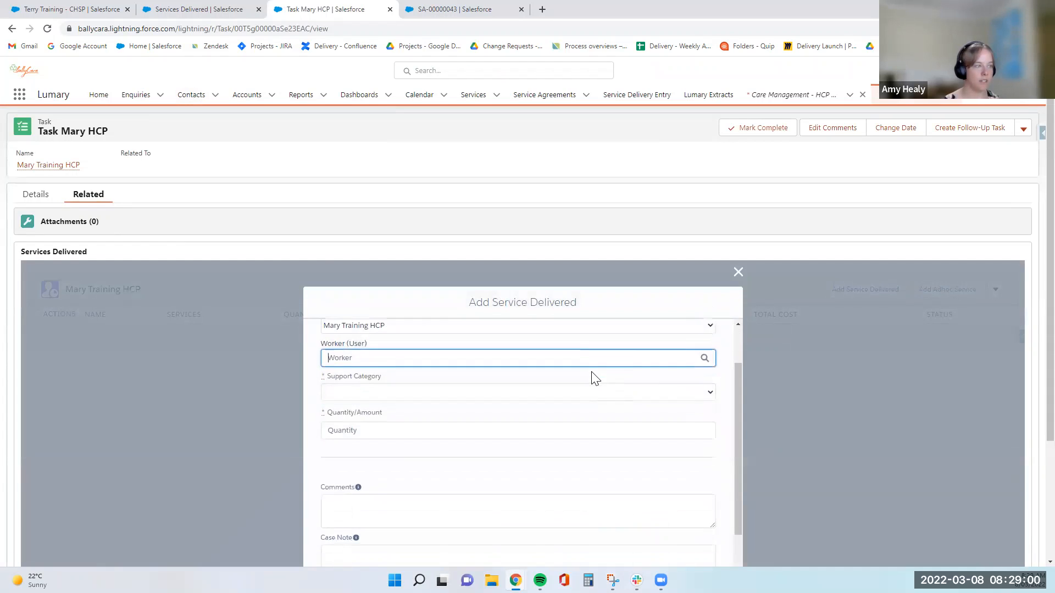
{"action": "scroll", "coordinate": [593, 377], "scroll_direction": "up", "scroll_amount": 1}
{"action": "type", "text": "Lumary"}
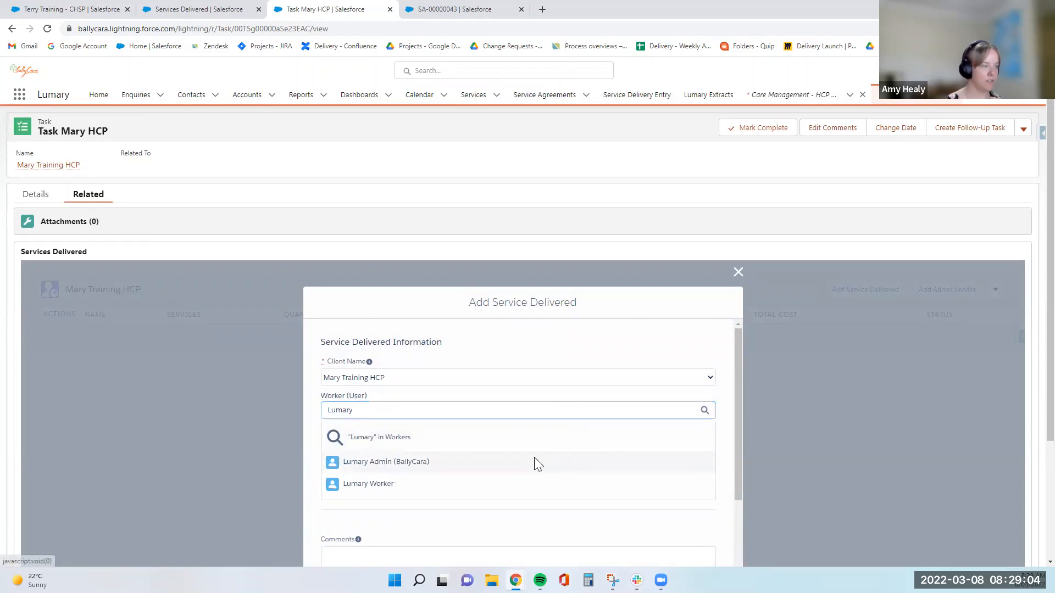
{"action": "left_click", "coordinate": [537, 460]}
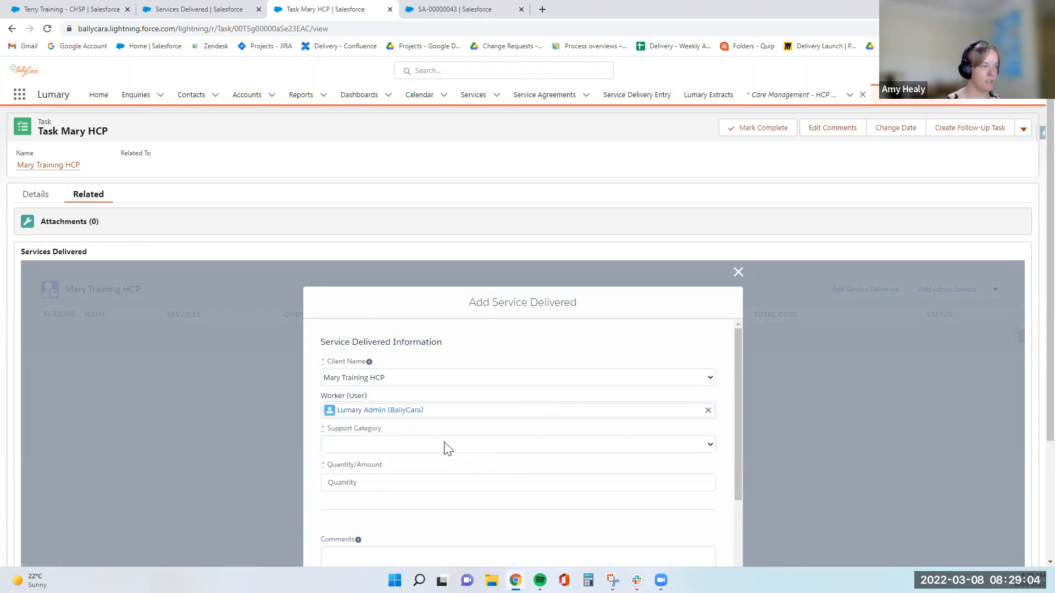
{"action": "left_click", "coordinate": [444, 444]}
{"action": "left_click", "coordinate": [434, 468]}
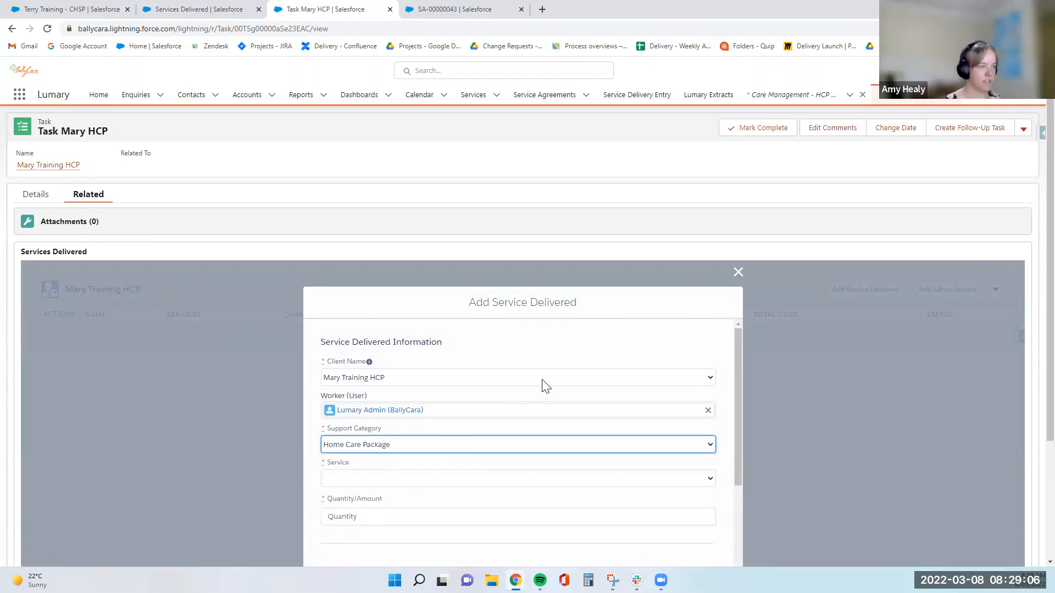
- Choose the after-hours Meal Preparation service and enter a quantity of 1
{"action": "scroll", "coordinate": [523, 432], "scroll_direction": "down", "scroll_amount": 2}
{"action": "left_click", "coordinate": [482, 376]}
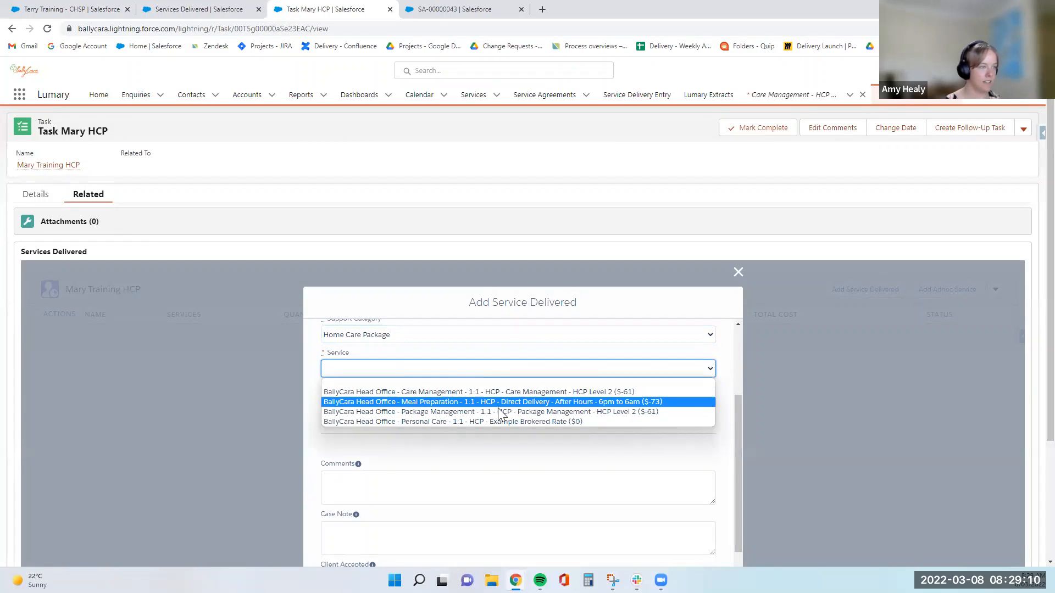
{"action": "left_click", "coordinate": [481, 402]}
{"action": "scroll", "coordinate": [434, 422], "scroll_direction": "down", "scroll_amount": 3}
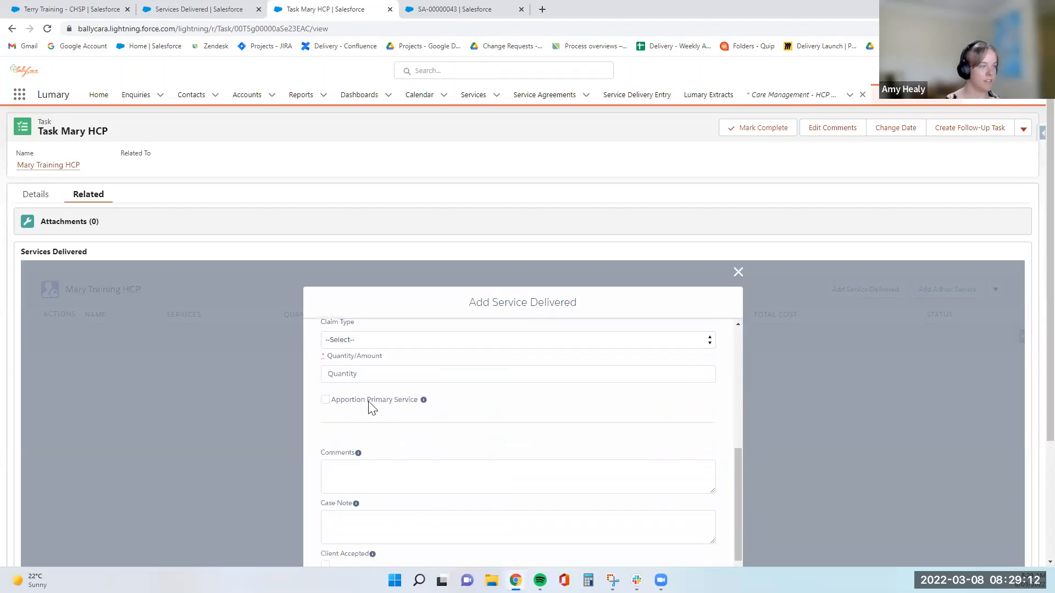
{"action": "scroll", "coordinate": [371, 409], "scroll_direction": "up", "scroll_amount": 1}
{"action": "left_click", "coordinate": [383, 433]}
{"action": "type", "text": "1"}
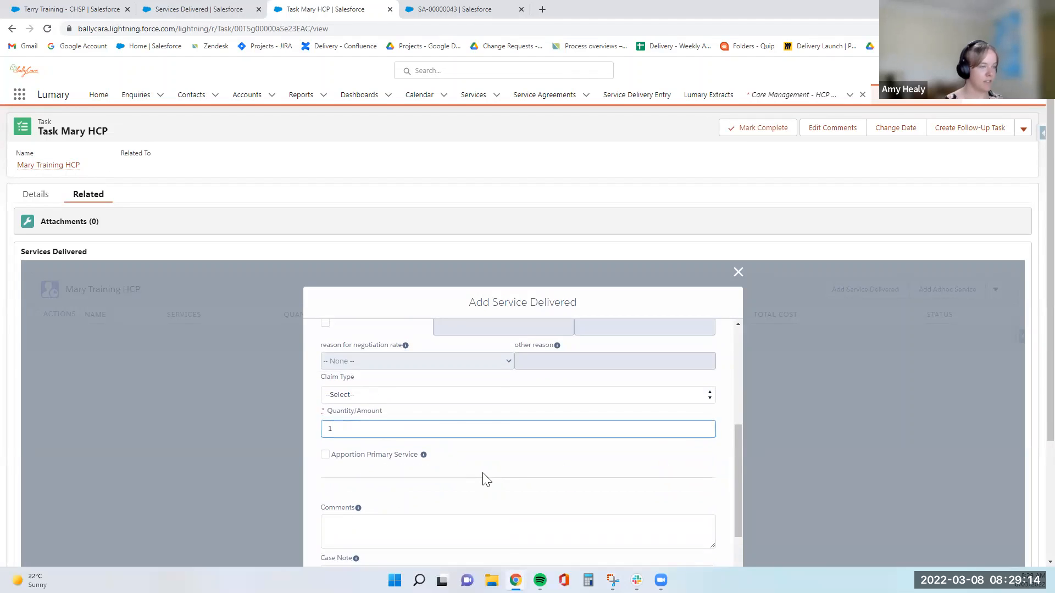
{"action": "scroll", "coordinate": [511, 476], "scroll_direction": "down", "scroll_amount": 1}
{"action": "scroll", "coordinate": [778, 446], "scroll_direction": "down", "scroll_amount": 3}
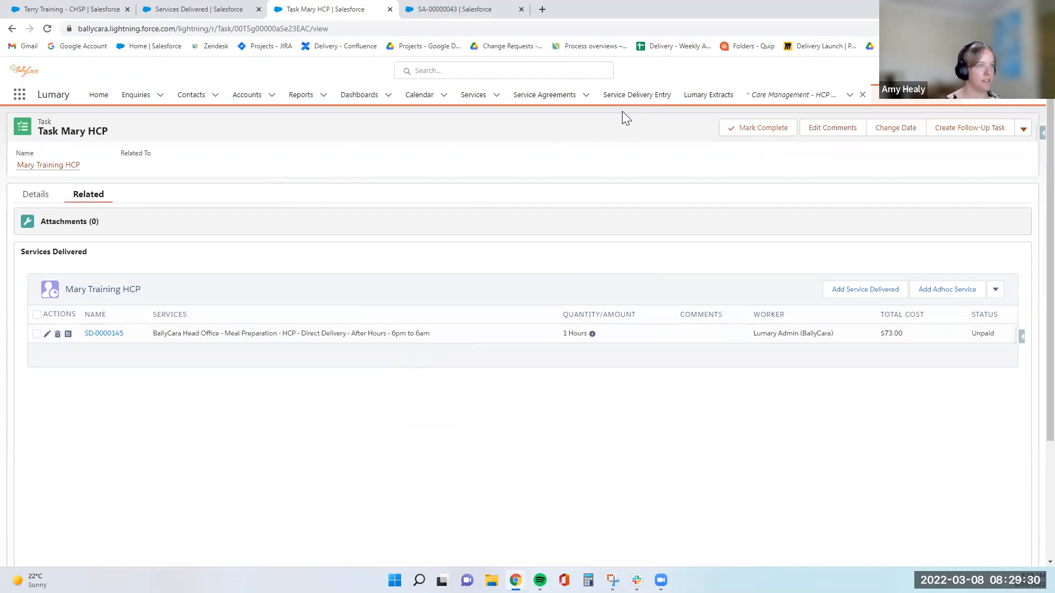
- Review the five services delivered on Service Delivery Entry, then open Help & Training
{"action": "left_click", "coordinate": [636, 97]}
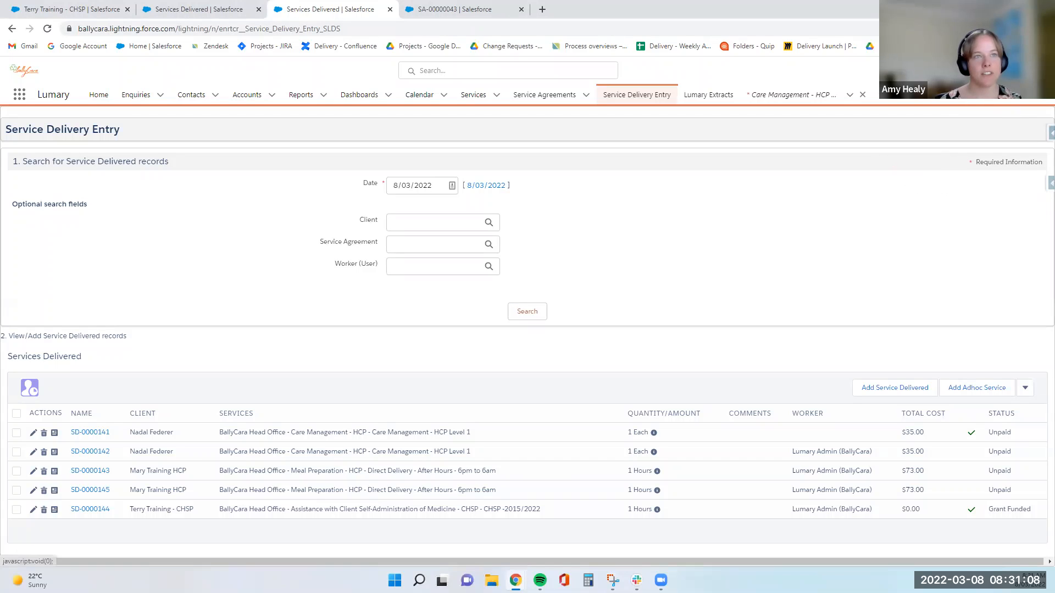
{"action": "left_click", "coordinate": [981, 70]}
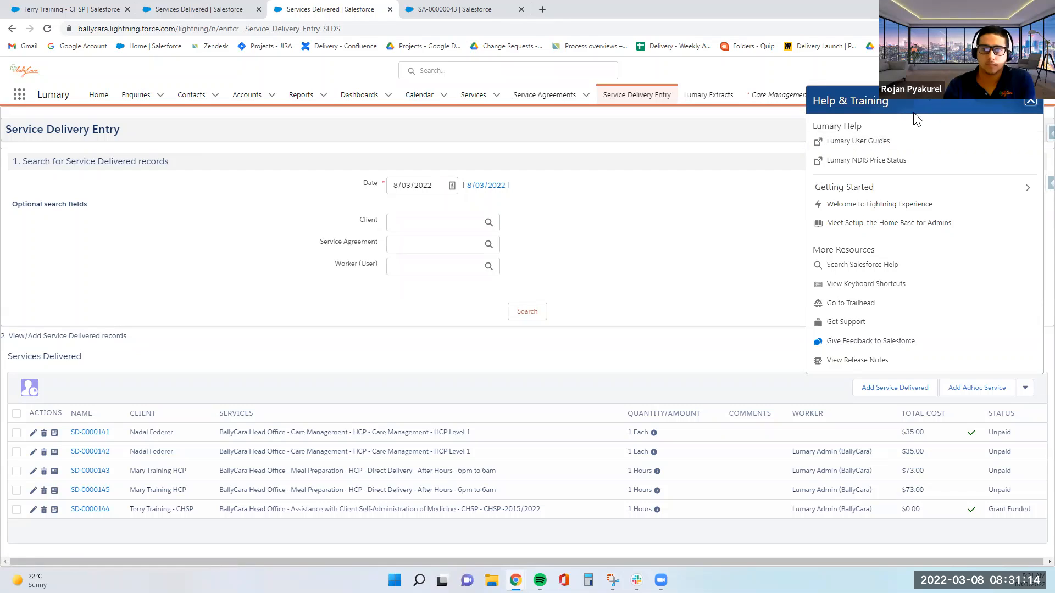
- Search the Lumary User Guides for 'service delivered'
{"action": "left_click", "coordinate": [840, 144]}
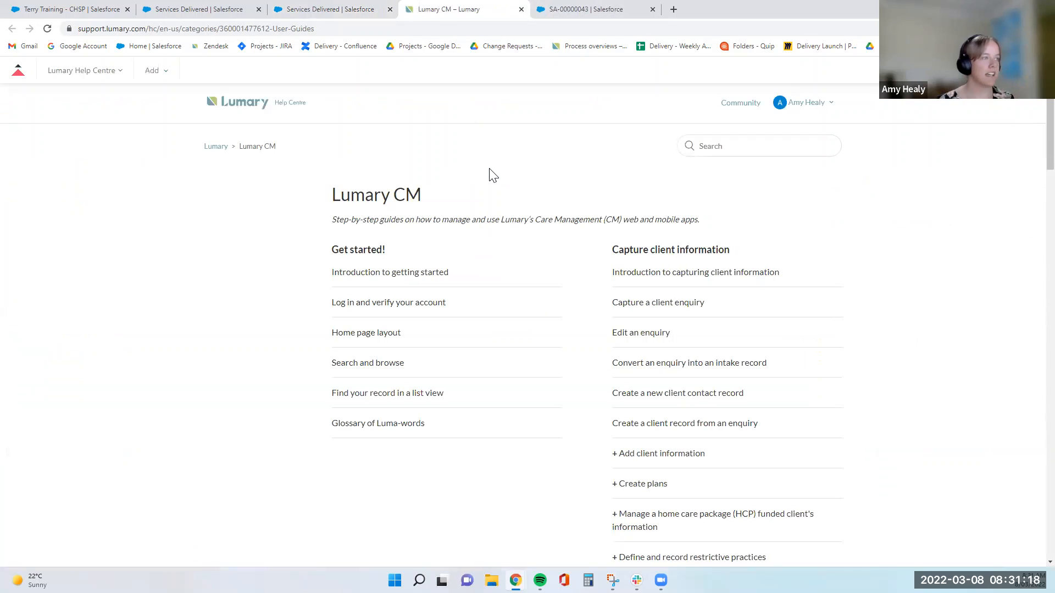
{"action": "left_click", "coordinate": [707, 146]}
{"action": "type", "text": "se"}
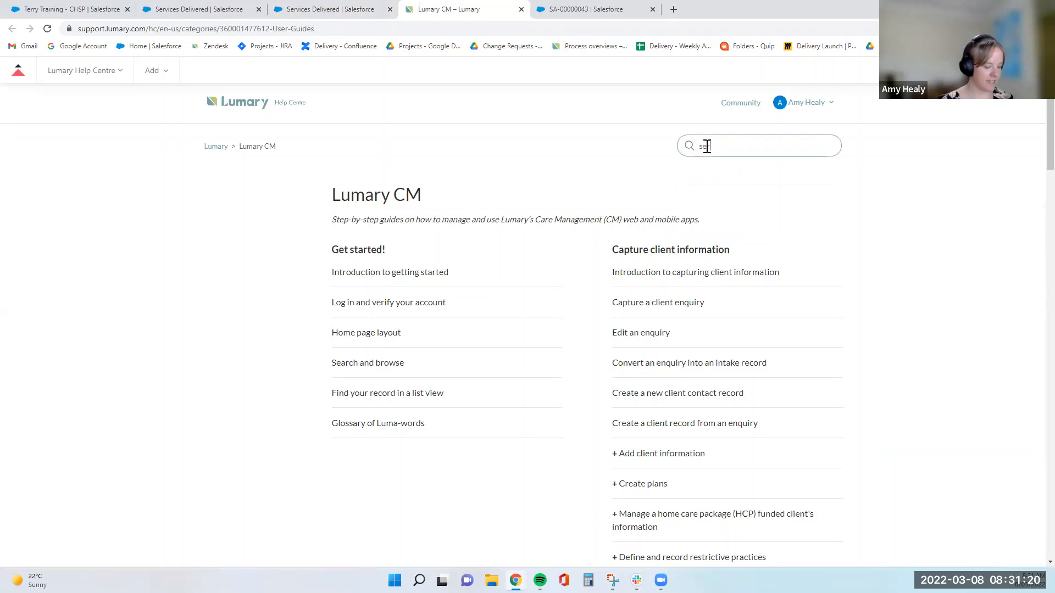
{"action": "type", "text": "rvic"}
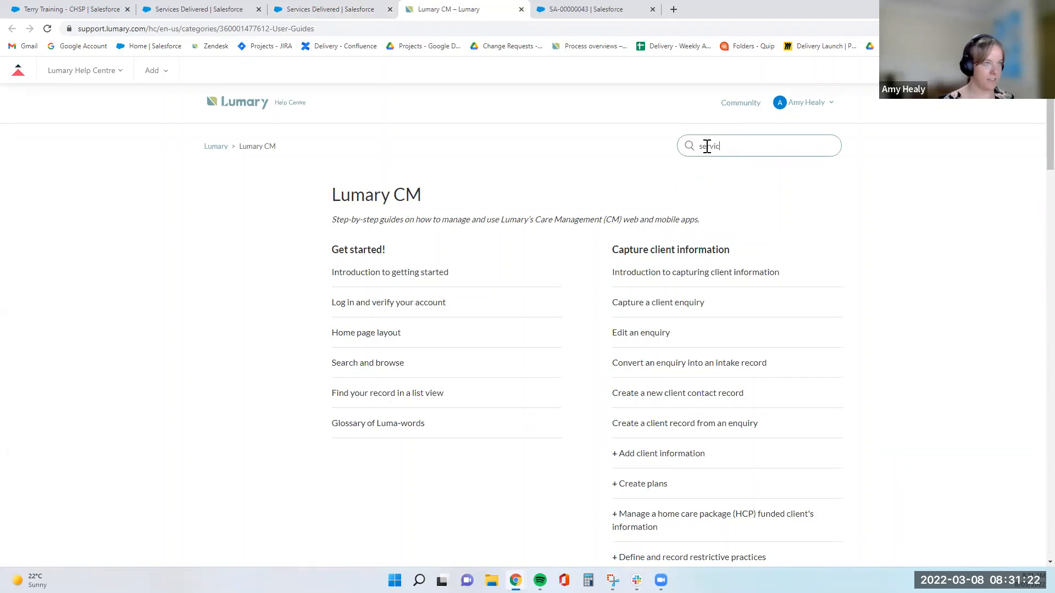
{"action": "type", "text": "e deliver"}
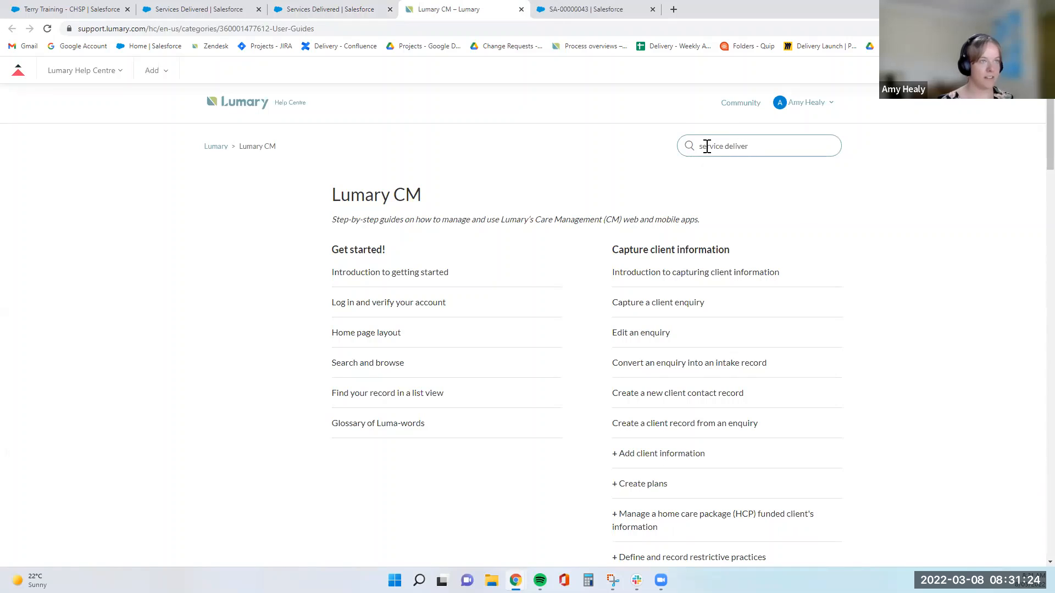
{"action": "type", "text": "ed"}
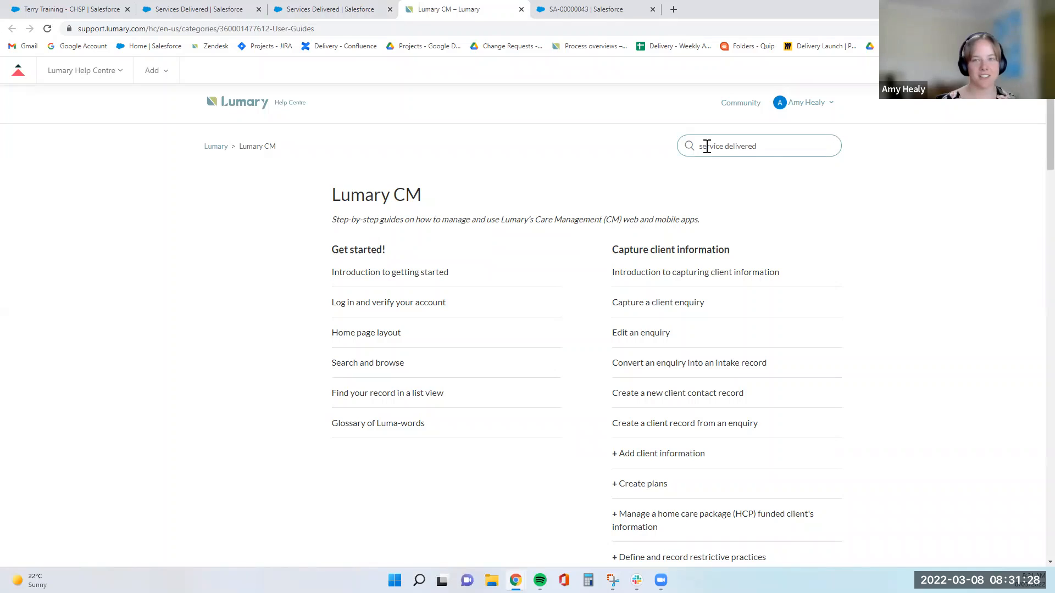
{"action": "key", "text": "Return"}
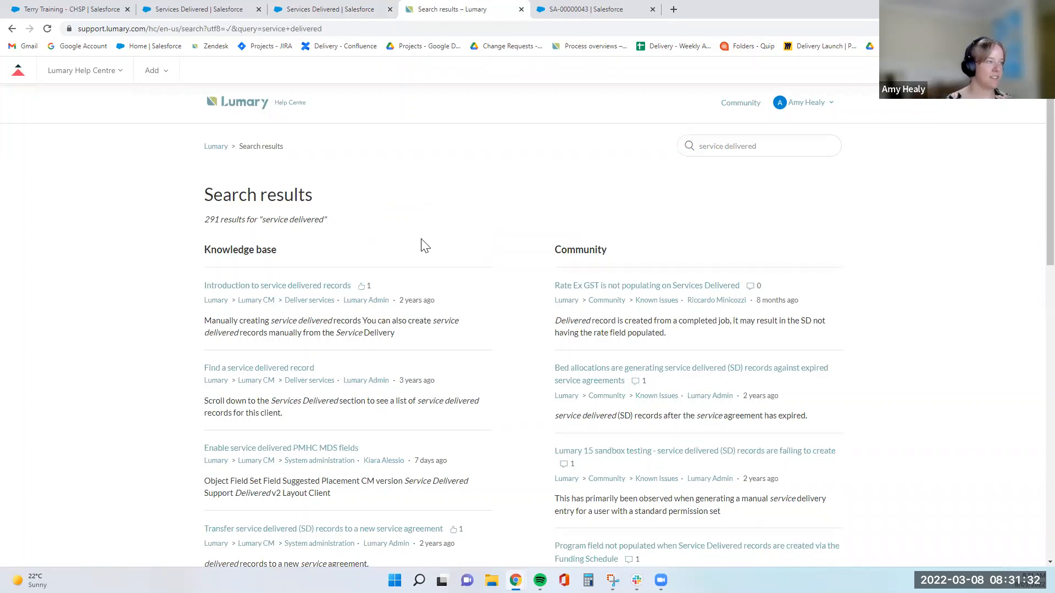
- Browse the 291 results and open 'Create a service delivered record manually for a service agreement item'
{"action": "scroll", "coordinate": [521, 246], "scroll_direction": "down", "scroll_amount": 1}
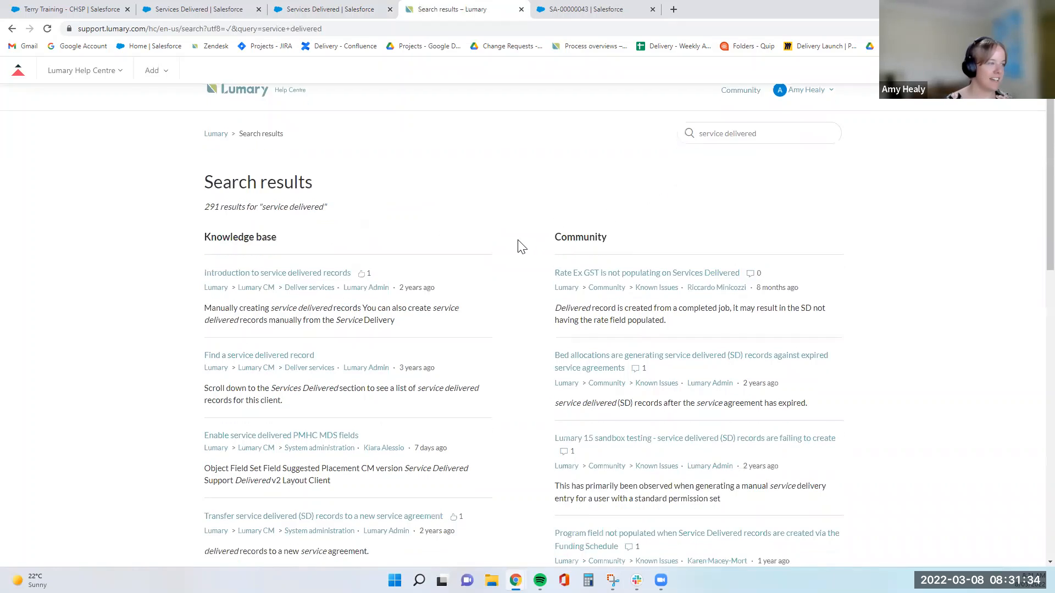
{"action": "scroll", "coordinate": [520, 244], "scroll_direction": "down", "scroll_amount": 2}
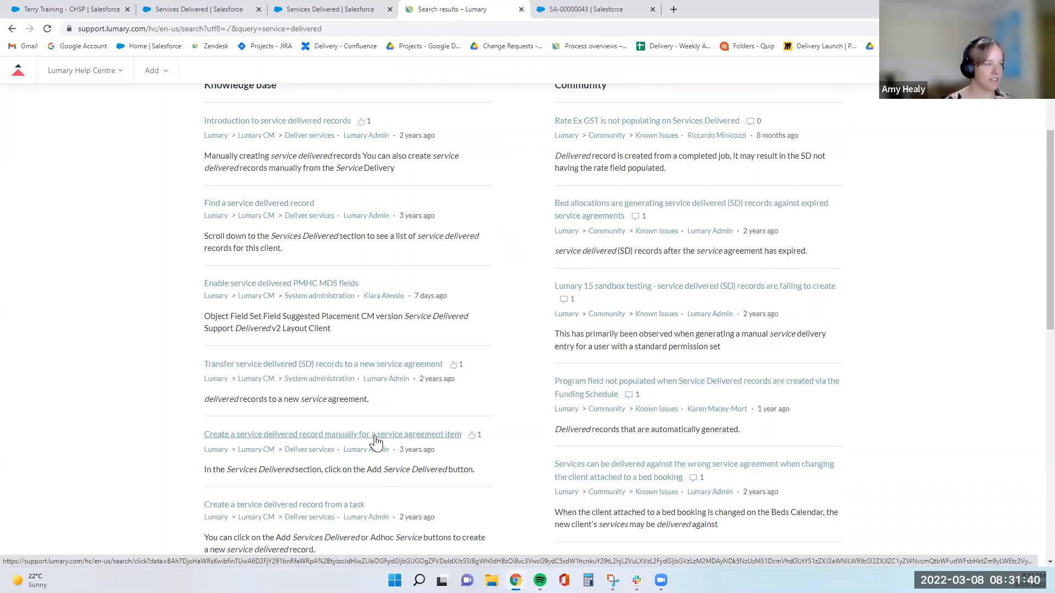
{"action": "scroll", "coordinate": [245, 464], "scroll_direction": "down", "scroll_amount": 1}
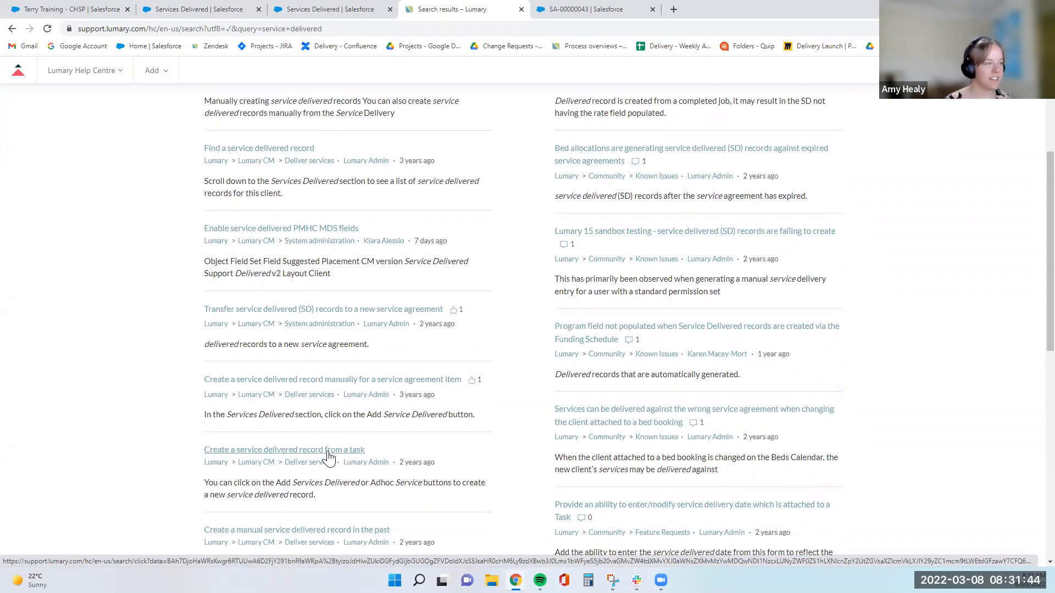
{"action": "scroll", "coordinate": [328, 456], "scroll_direction": "down", "scroll_amount": 1}
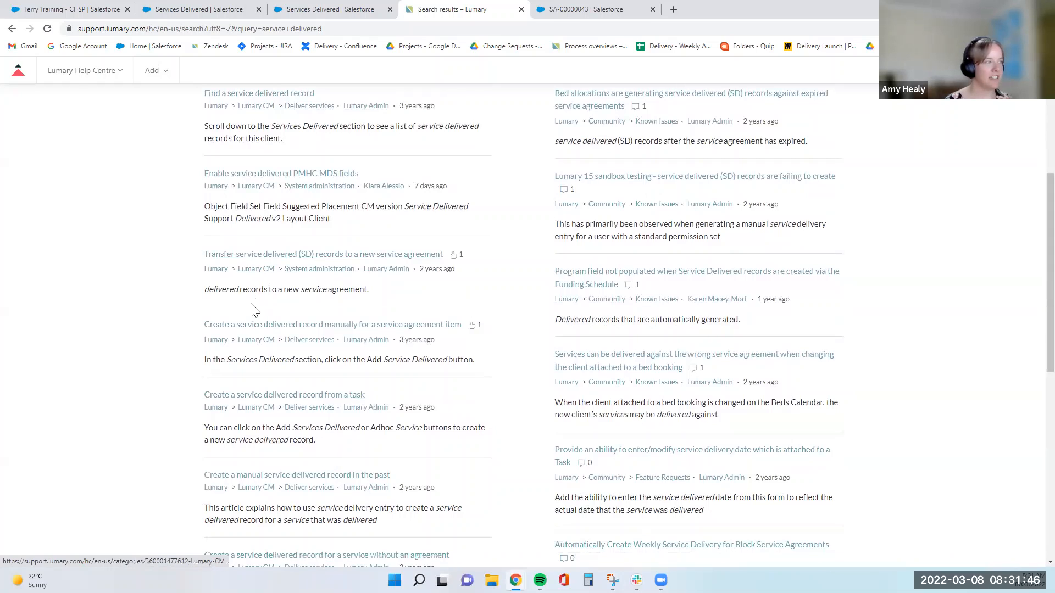
{"action": "left_click", "coordinate": [259, 325]}
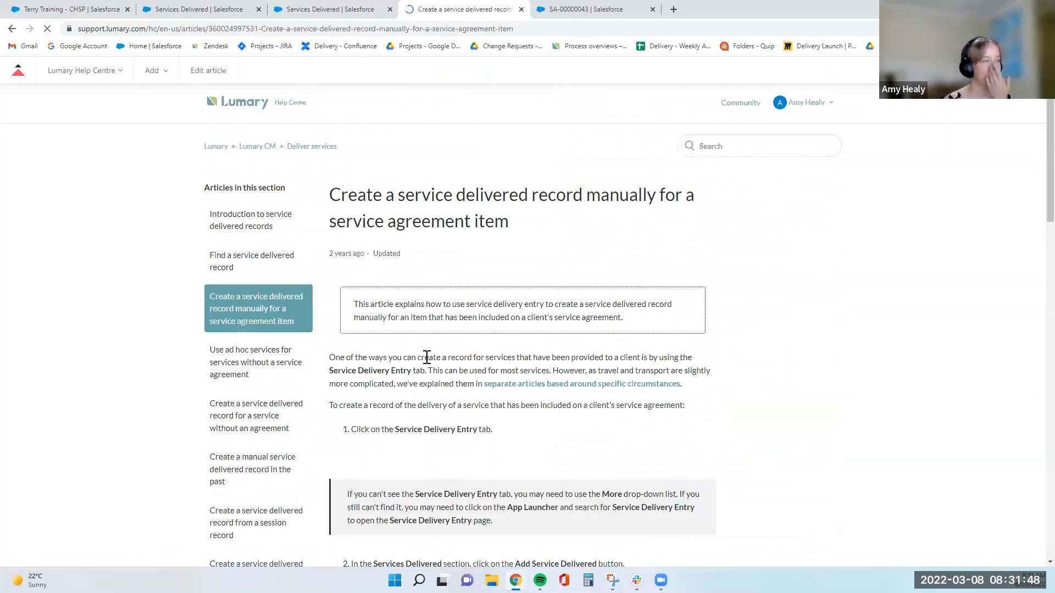
- Read through the manual service delivered article, then return to the CHSP training client's contact record
{"action": "scroll", "coordinate": [427, 357], "scroll_direction": "down", "scroll_amount": 6}
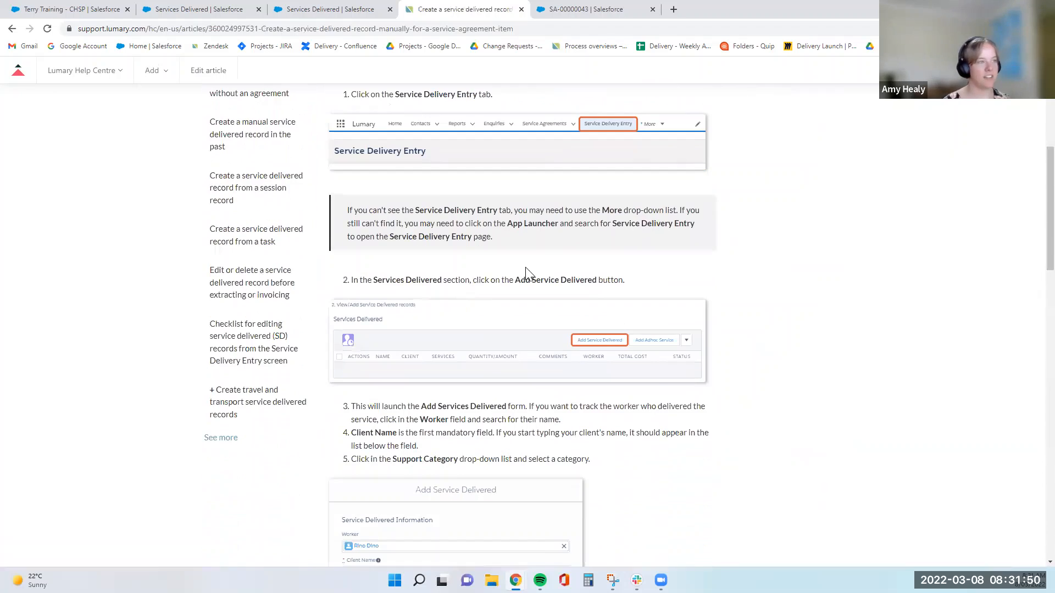
{"action": "scroll", "coordinate": [526, 271], "scroll_direction": "down", "scroll_amount": 8}
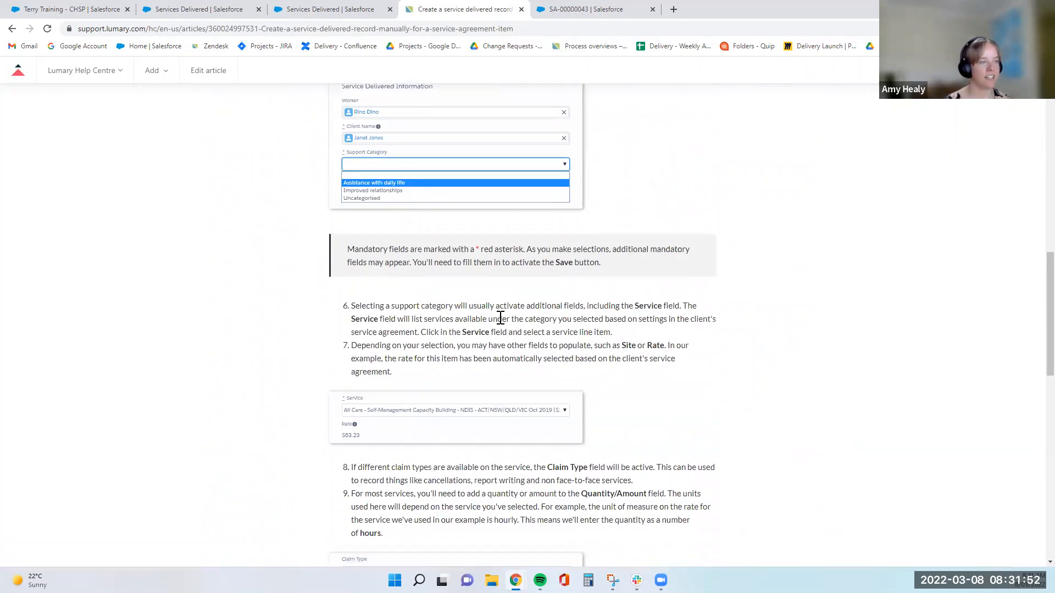
{"action": "scroll", "coordinate": [500, 319], "scroll_direction": "down", "scroll_amount": 10}
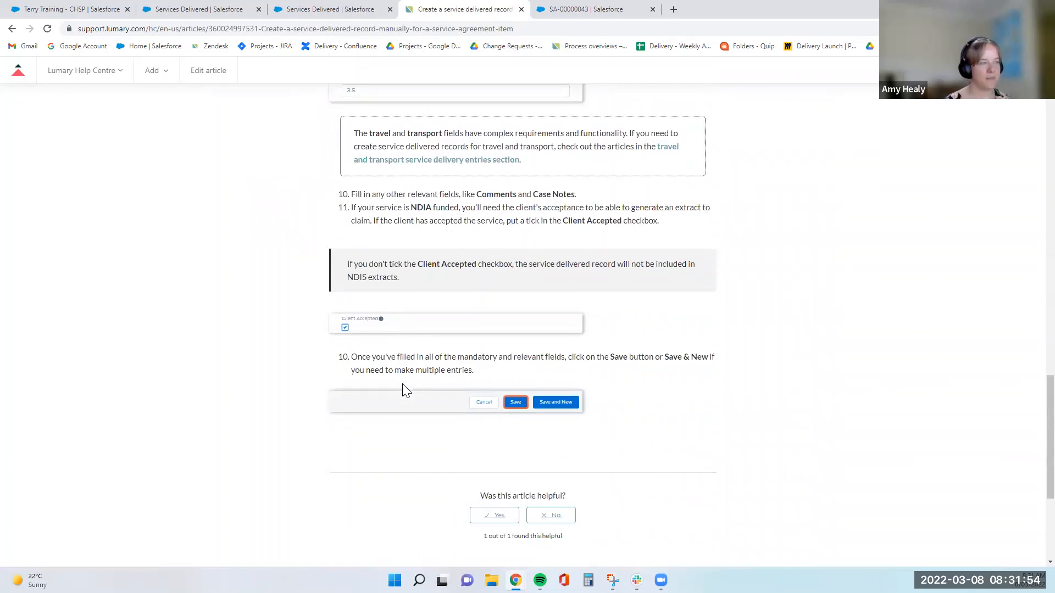
{"action": "scroll", "coordinate": [417, 379], "scroll_direction": "up", "scroll_amount": 9}
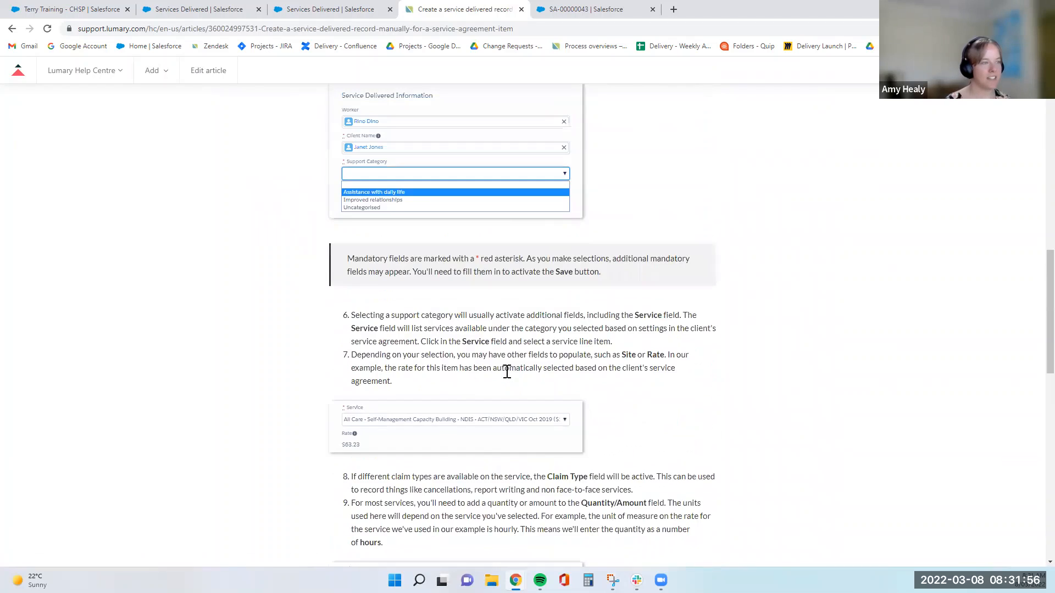
{"action": "scroll", "coordinate": [506, 371], "scroll_direction": "up", "scroll_amount": 14}
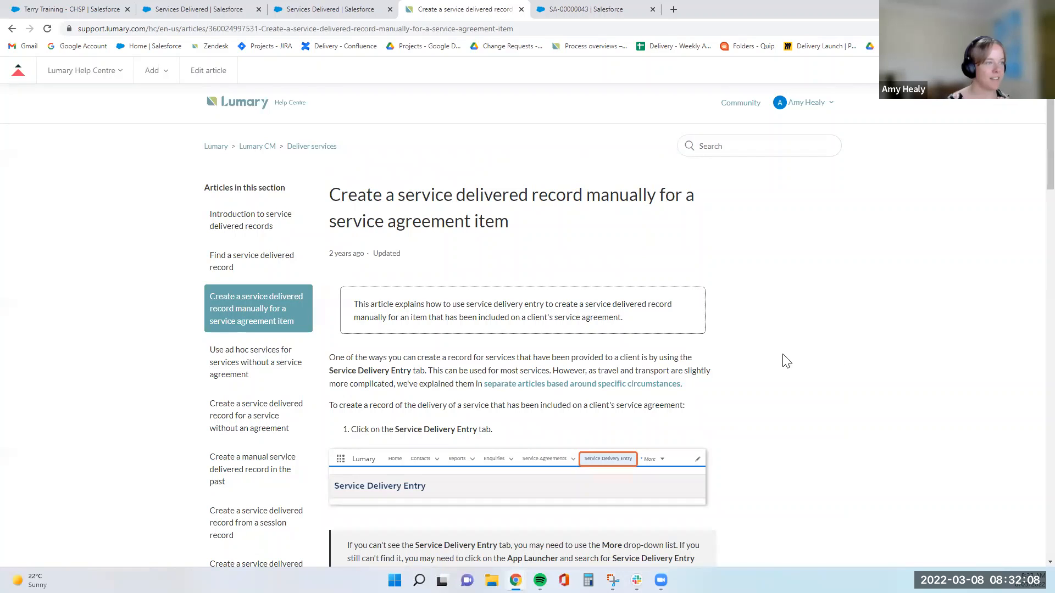
{"action": "scroll", "coordinate": [818, 365], "scroll_direction": "down", "scroll_amount": 3}
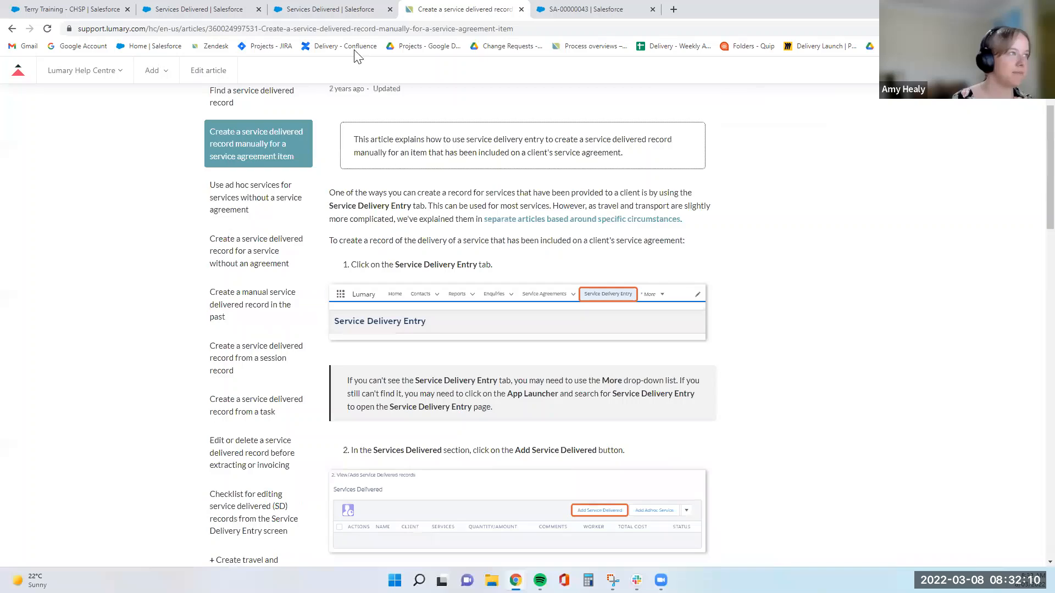
{"action": "scroll", "coordinate": [530, 99], "scroll_direction": "up", "scroll_amount": 5}
{"action": "left_click", "coordinate": [585, 9]}
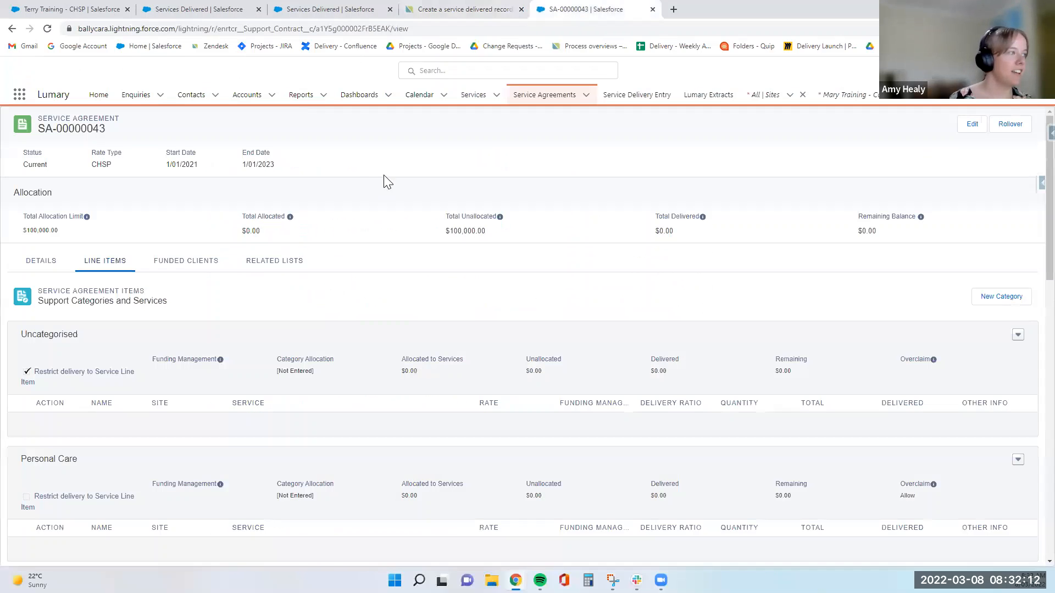
{"action": "key", "text": "ctrl+1"}
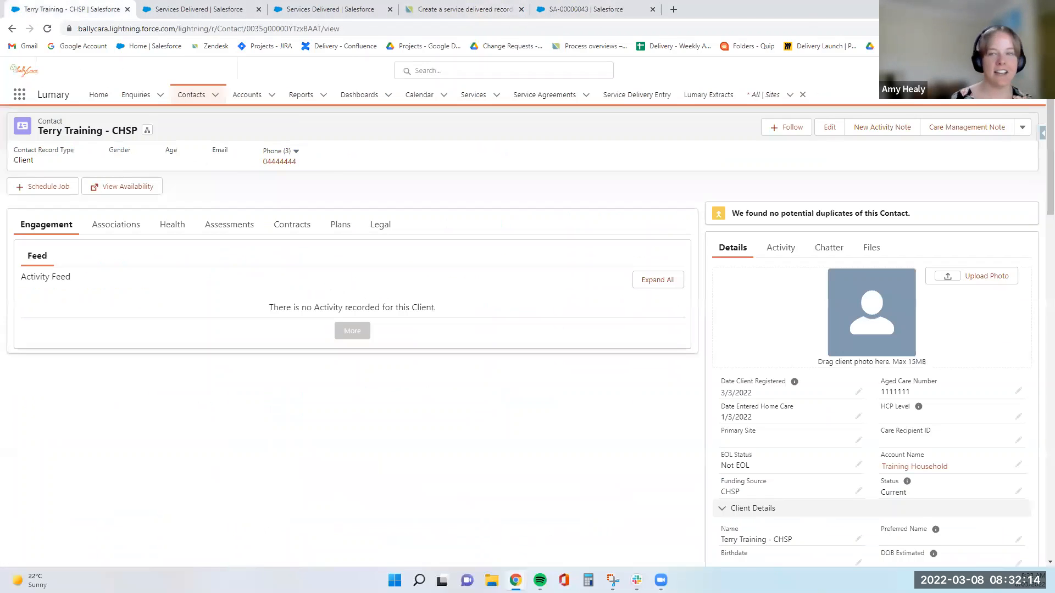